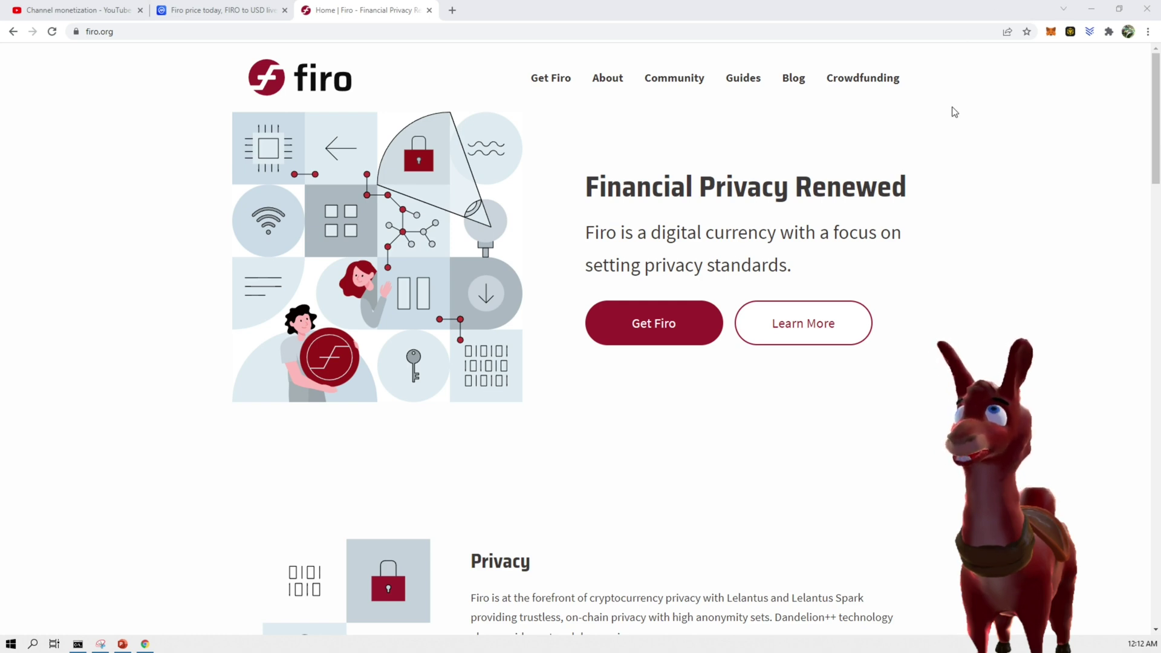
# Glance at the YouTube Studio monetization tab, then go back to the firo.org homepage
pyautogui.click(82, 7)
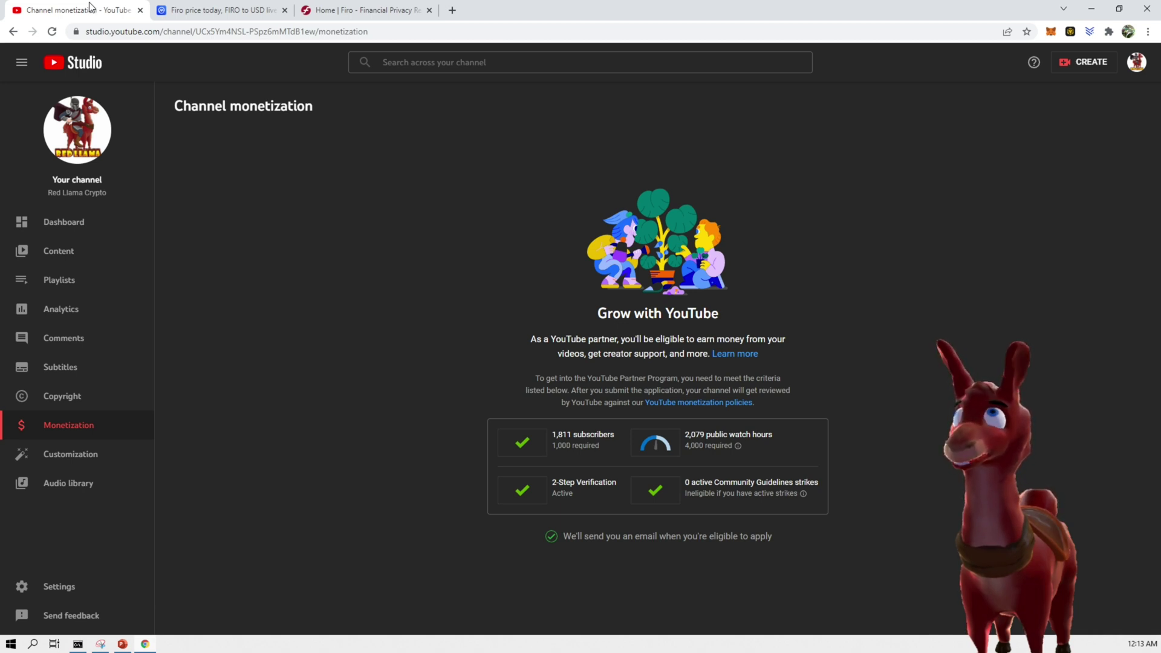
pyautogui.click(349, 7)
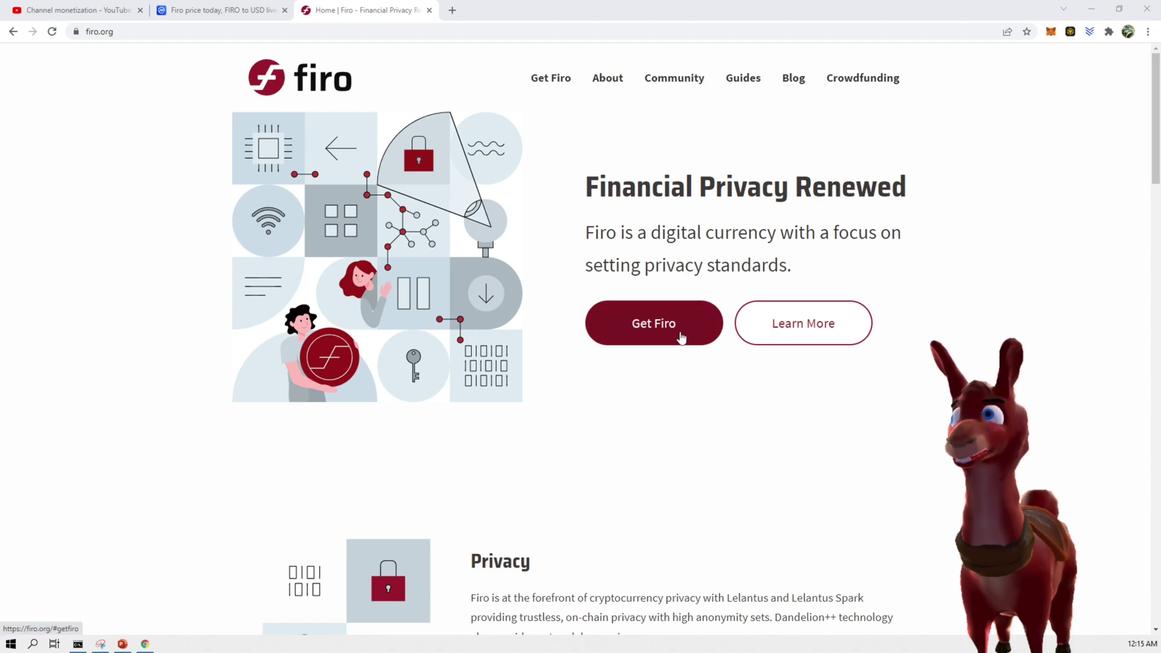
# Go through Get Firo to the wallet download page and find the official desktop wallets
pyautogui.click(653, 331)
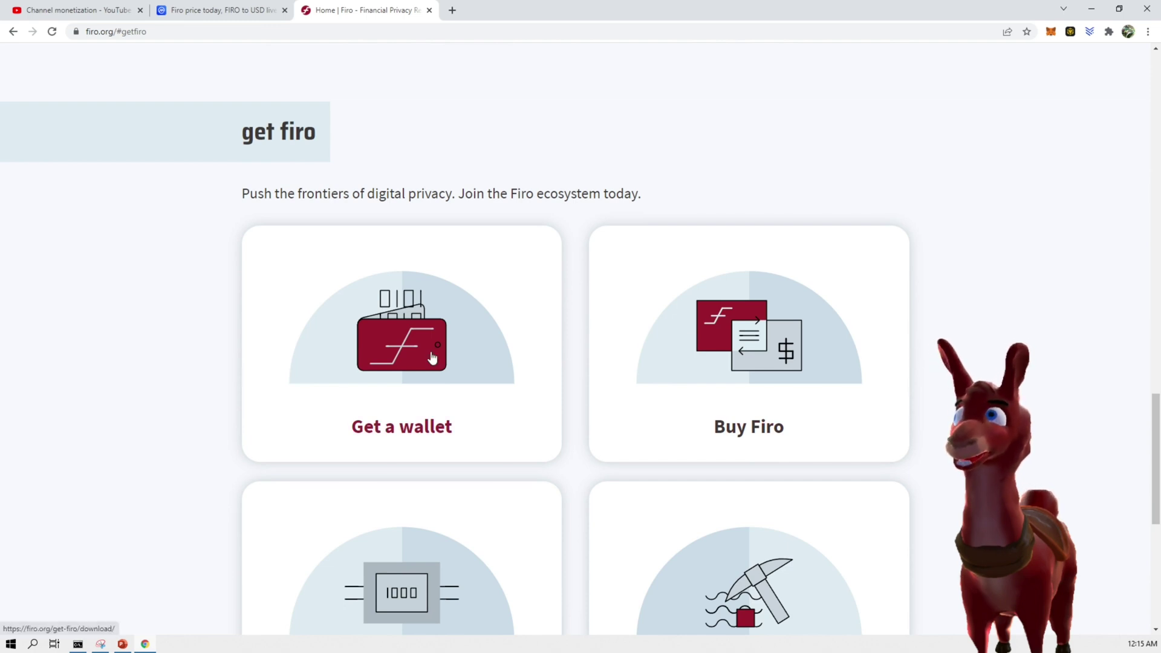
pyautogui.scroll(-2, 756, 372)
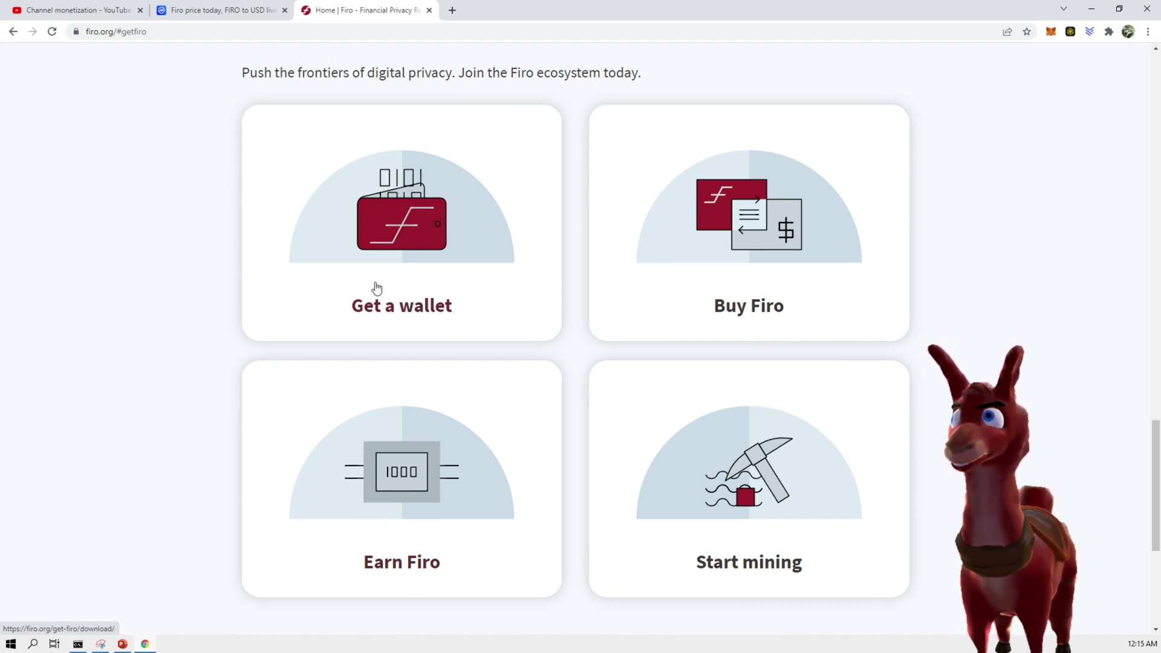
pyautogui.click(387, 225)
pyautogui.scroll(-4, 622, 343)
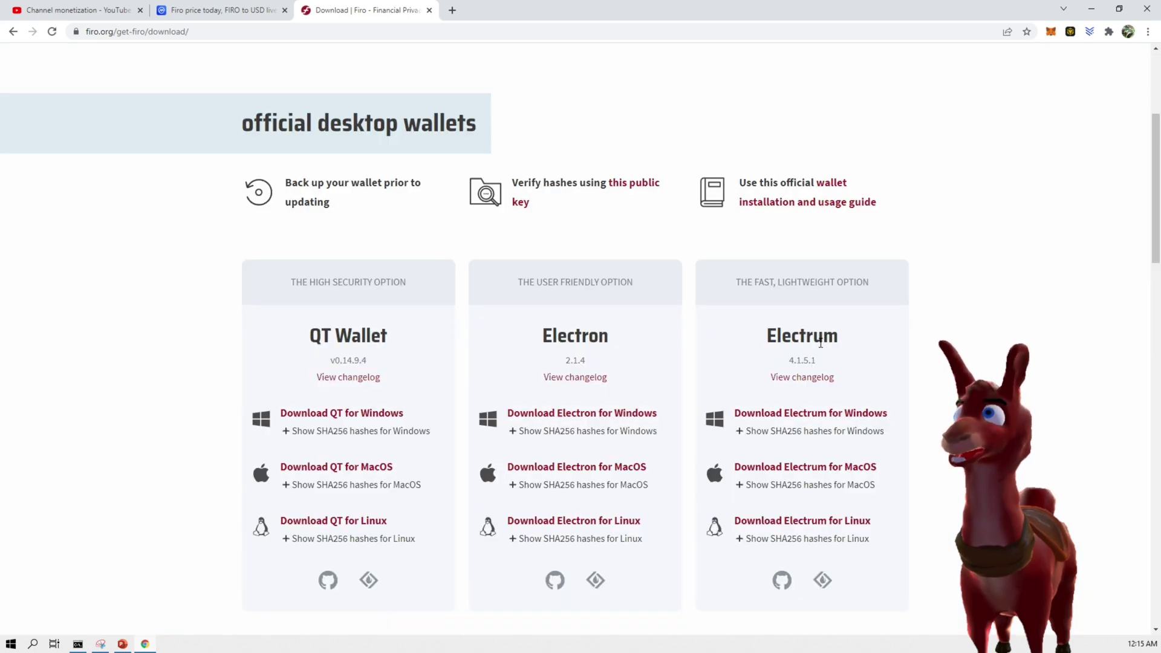
pyautogui.scroll(-8, 820, 342)
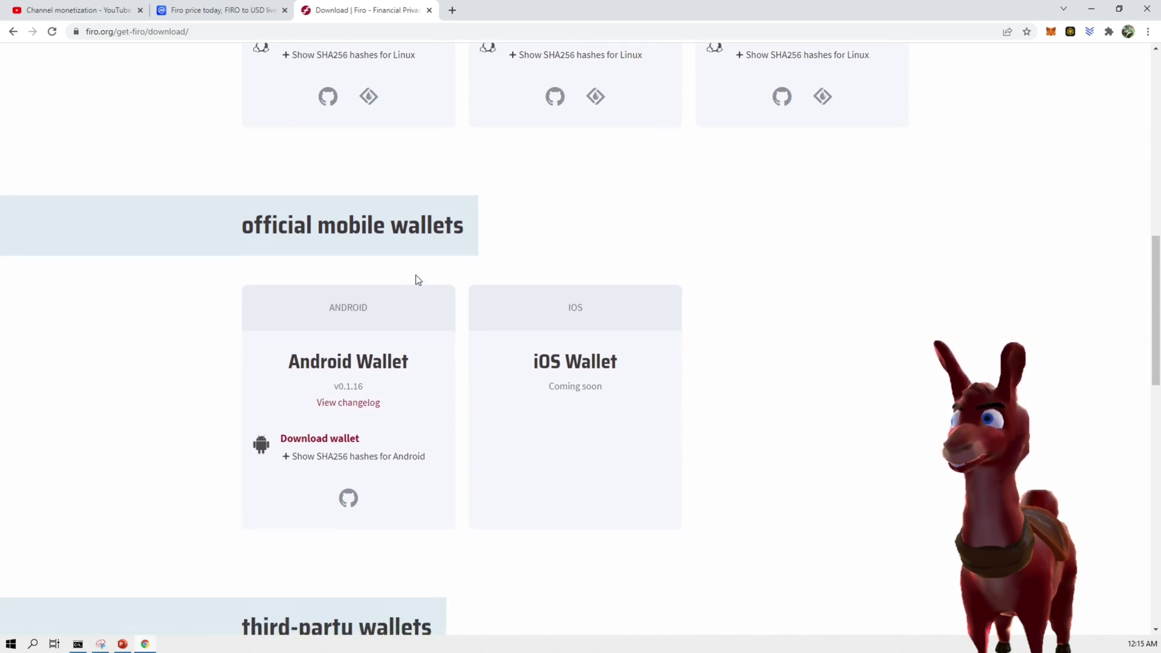
pyautogui.scroll(7, 416, 274)
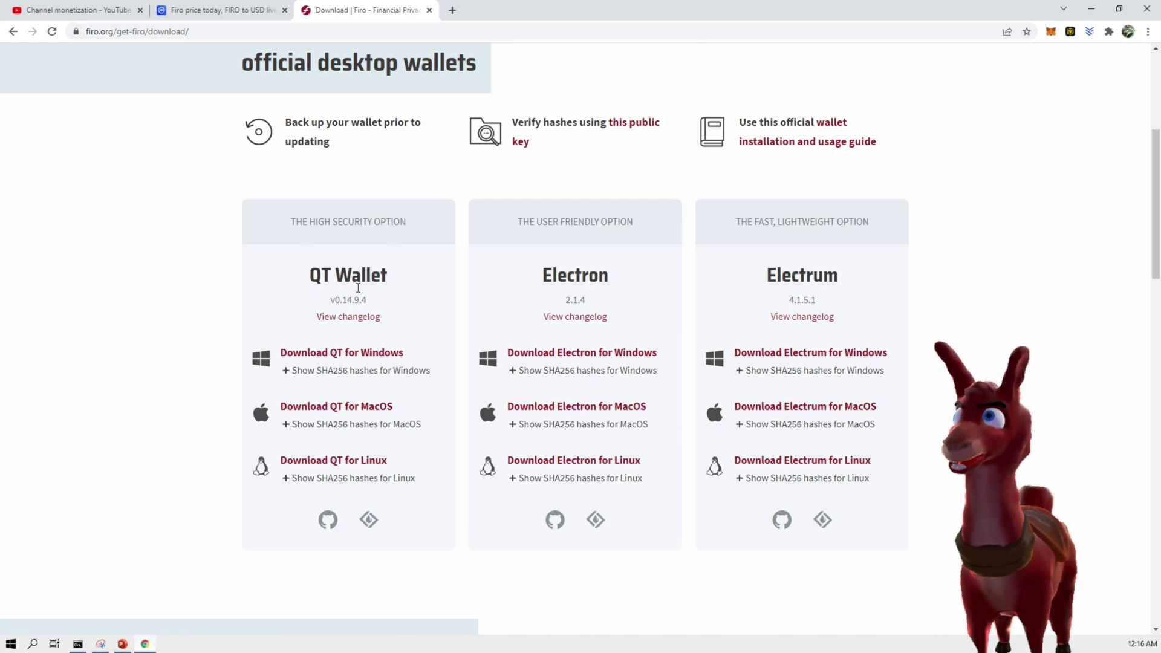
# Download the QT wallet installer for Windows and run it despite the SmartScreen warning
pyautogui.click(309, 352)
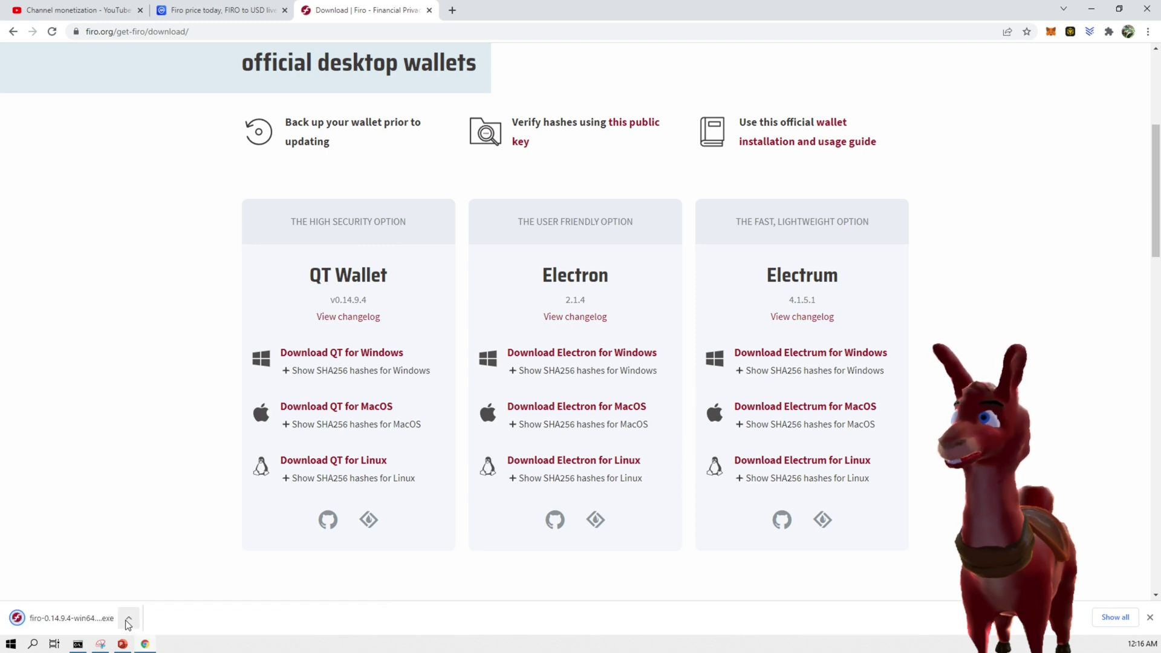
pyautogui.click(97, 620)
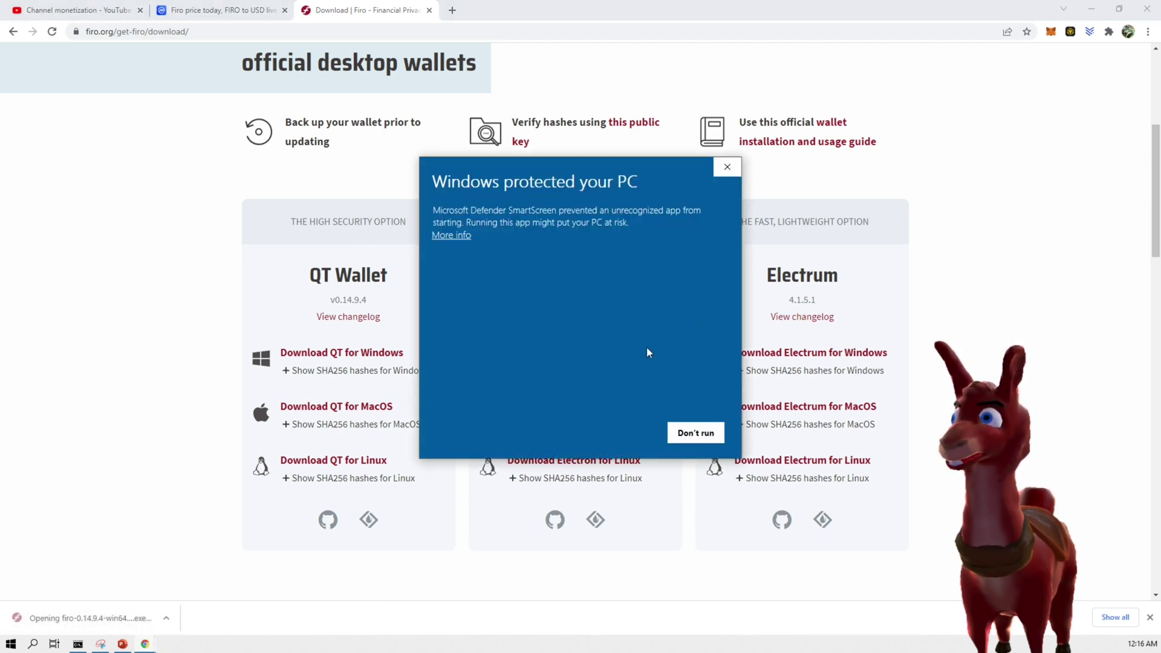
pyautogui.click(458, 239)
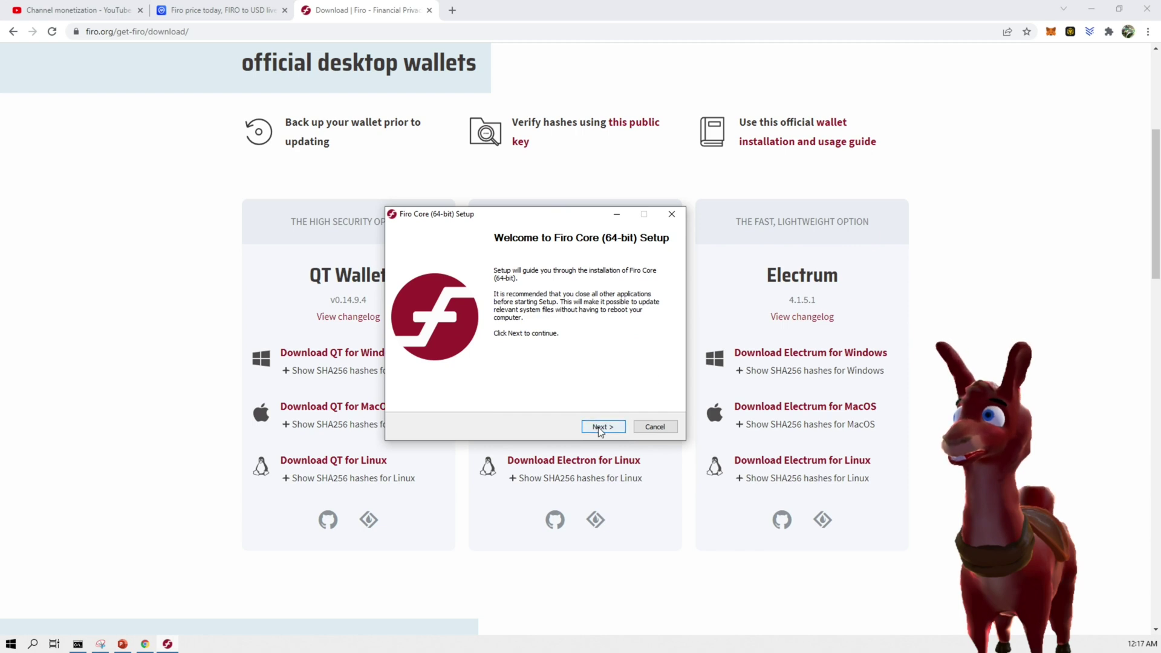
# Install Firo Core into C:\Wallet\Firo, with data directory C:\Wallet\Firo\wallet
pyautogui.click(600, 427)
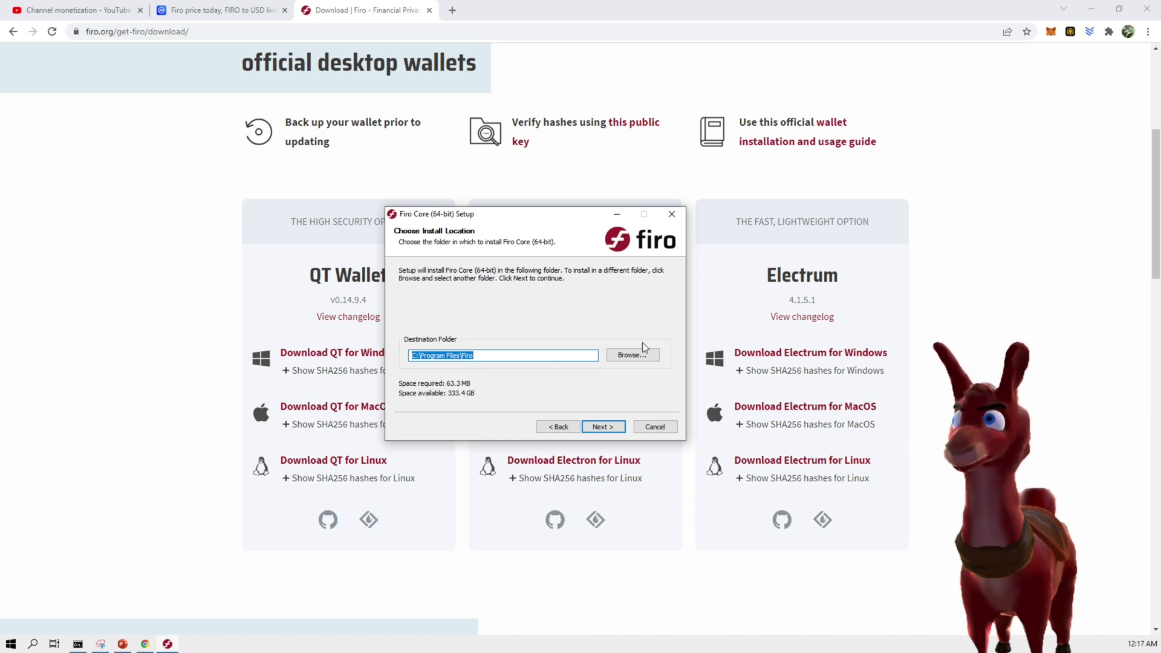
pyautogui.click(633, 355)
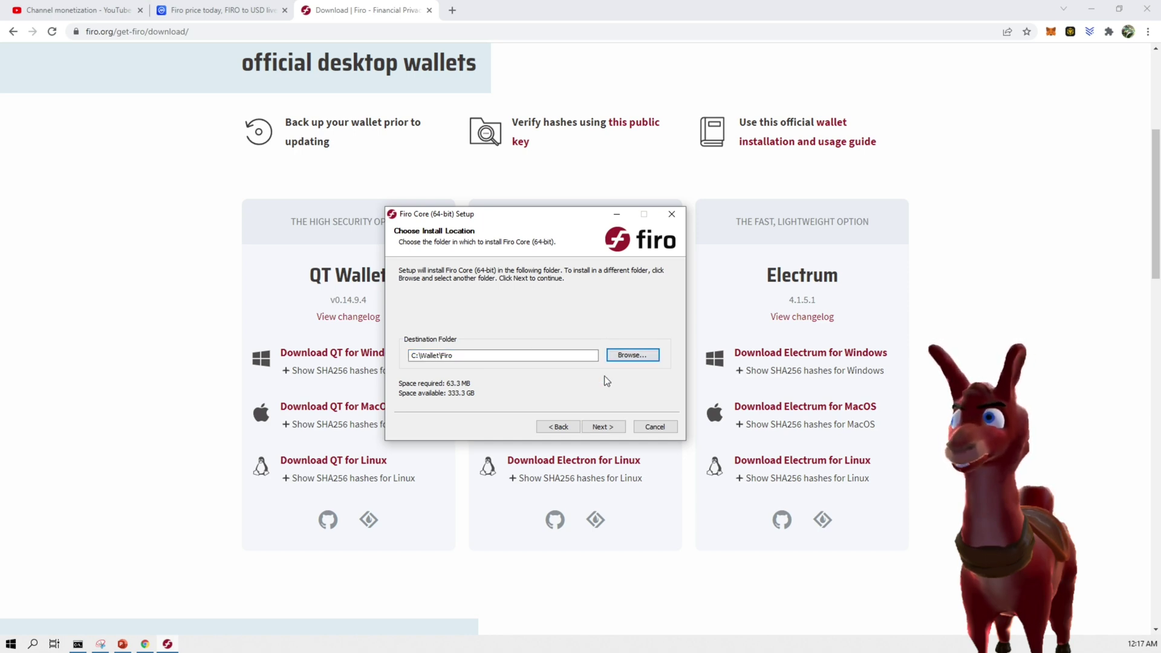
pyautogui.click(603, 427)
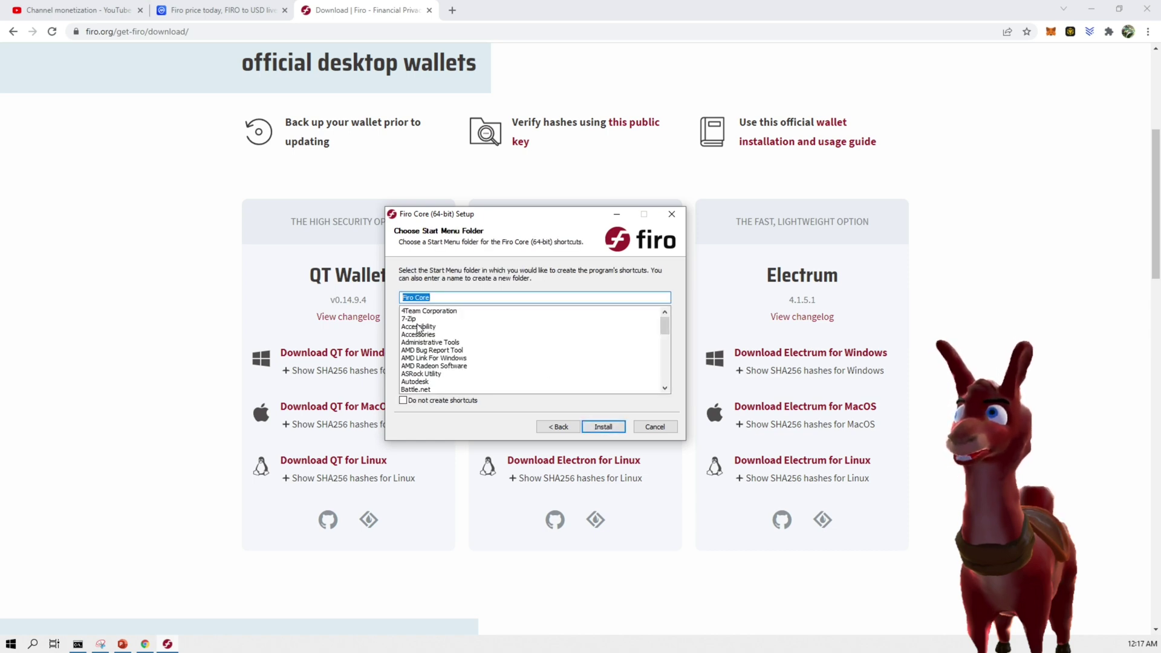
pyautogui.click(583, 428)
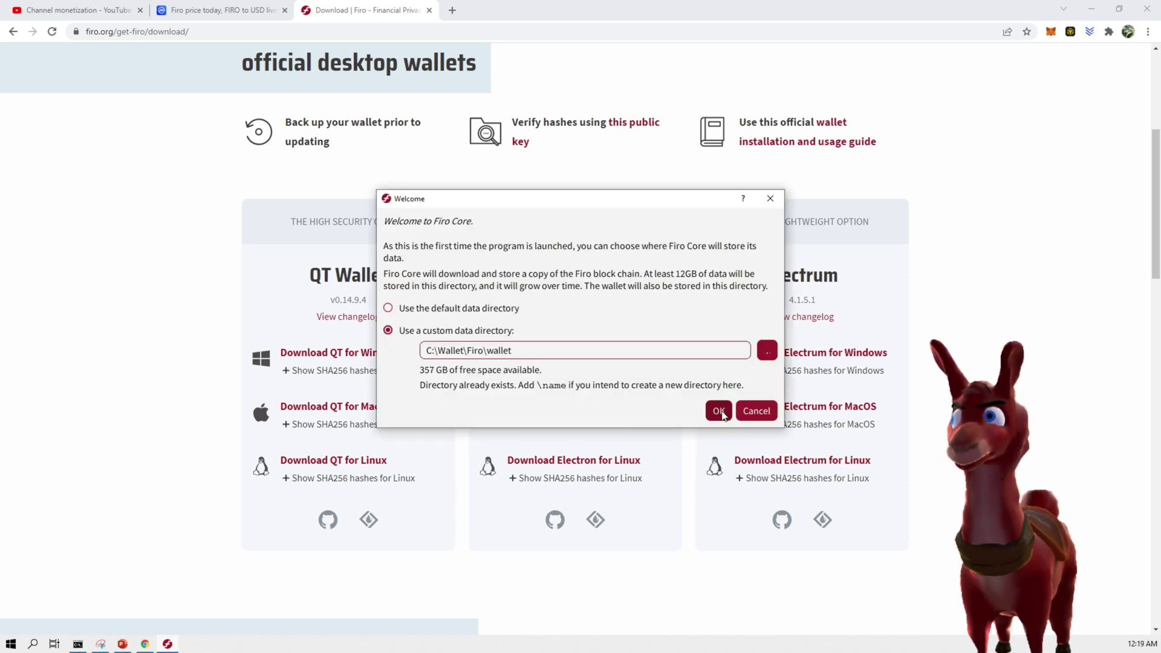
# Confirm the C:\Wallet\Firo\wallet data directory and grant Firo Core firewall access
pyautogui.click(720, 411)
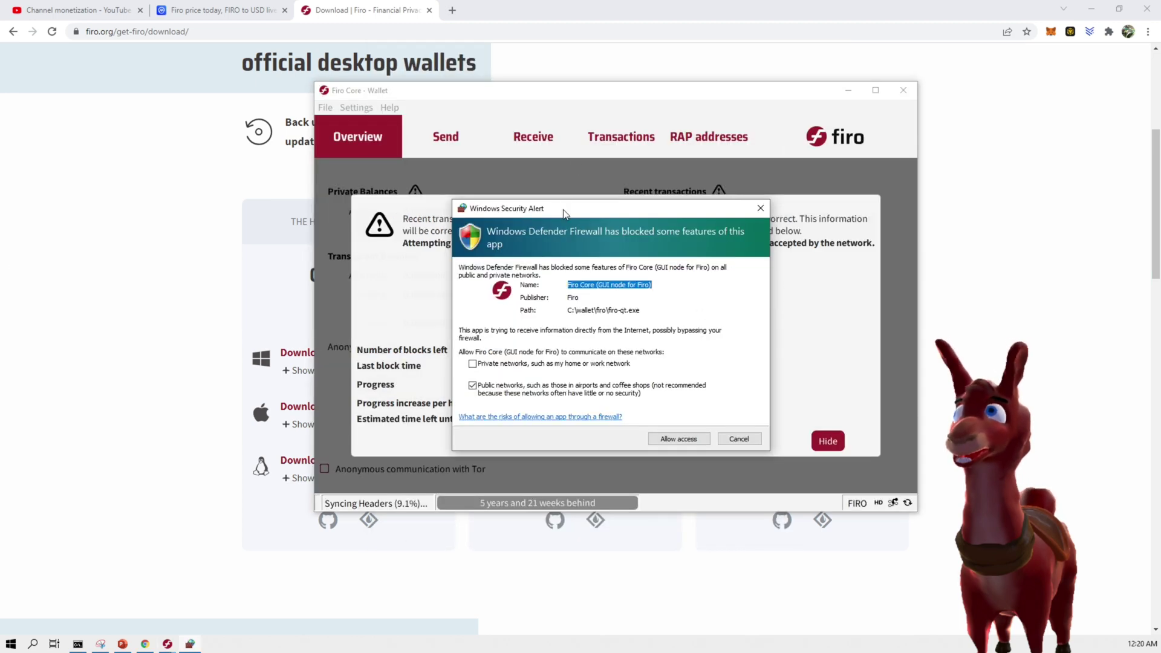
pyautogui.click(676, 440)
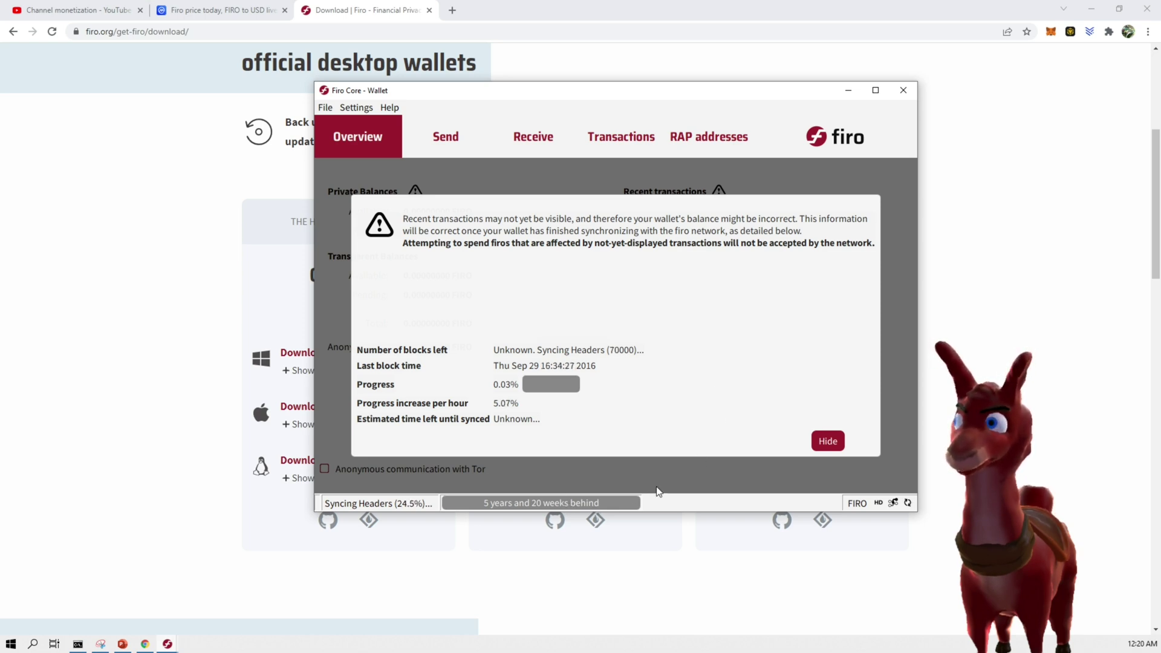
# Hide the sync notice and open the Receive payment request form
pyautogui.click(820, 441)
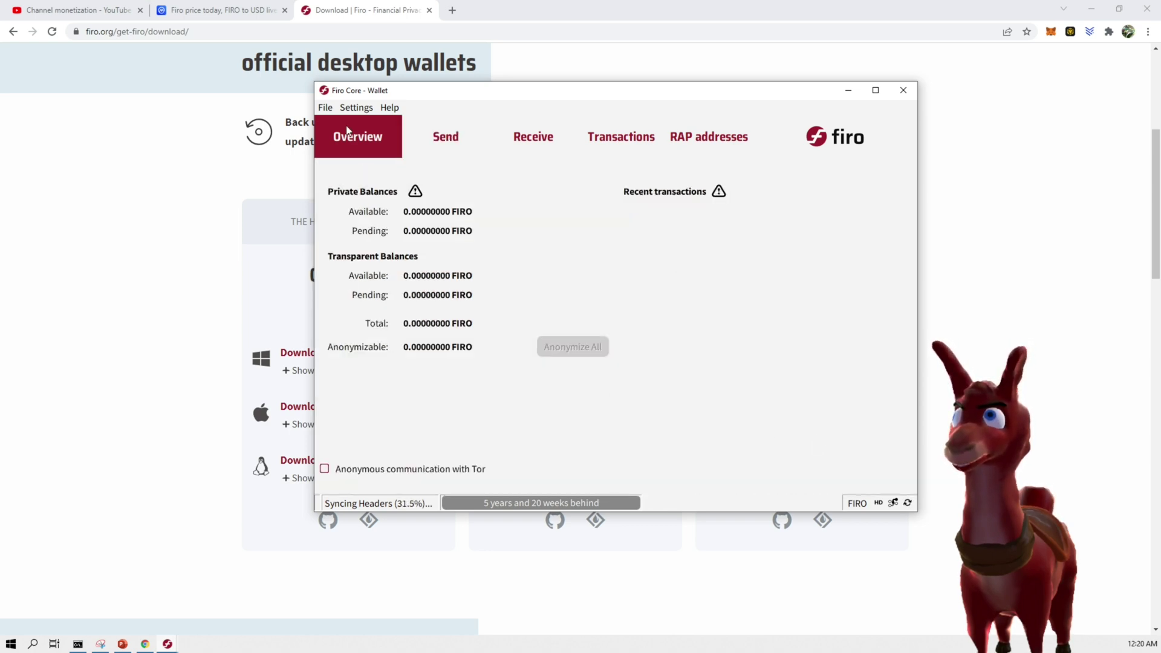
pyautogui.click(325, 107)
pyautogui.moveTo(356, 108)
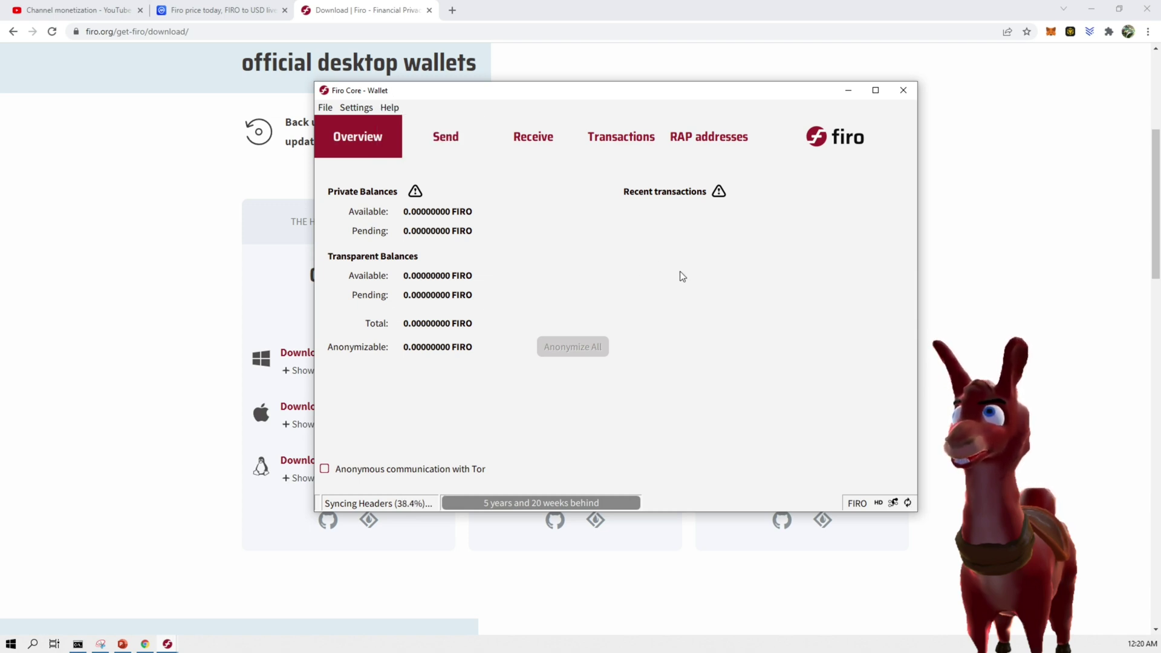
pyautogui.click(518, 144)
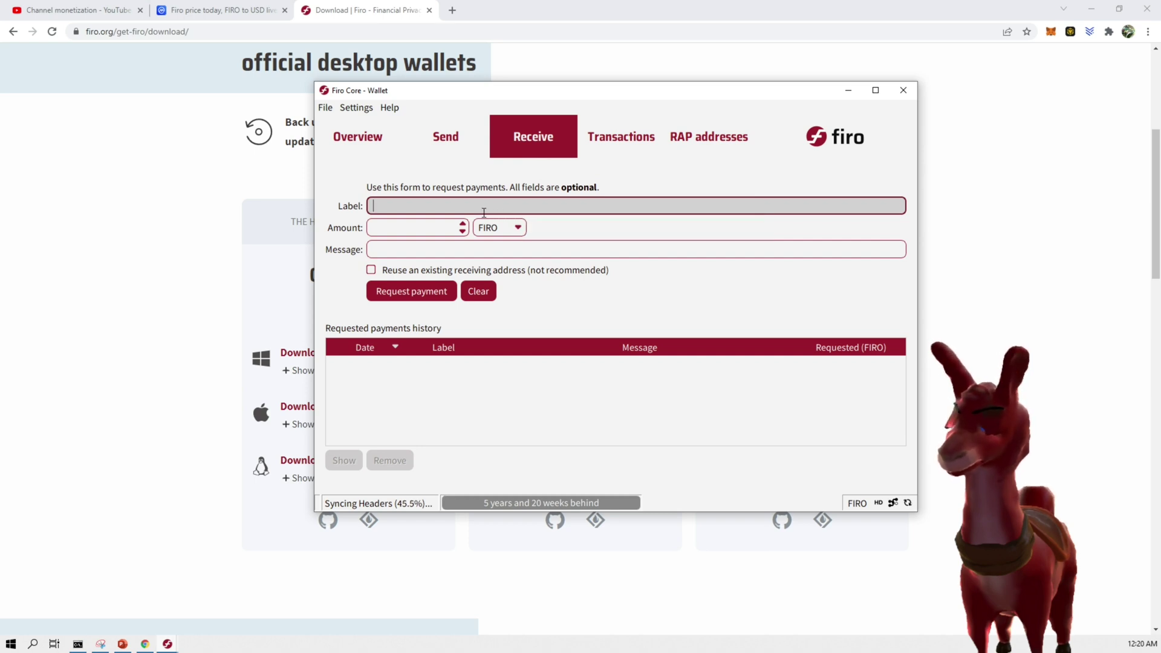
# Create a payment request labelled minertest in FIRO units with a message
pyautogui.write('rtest')
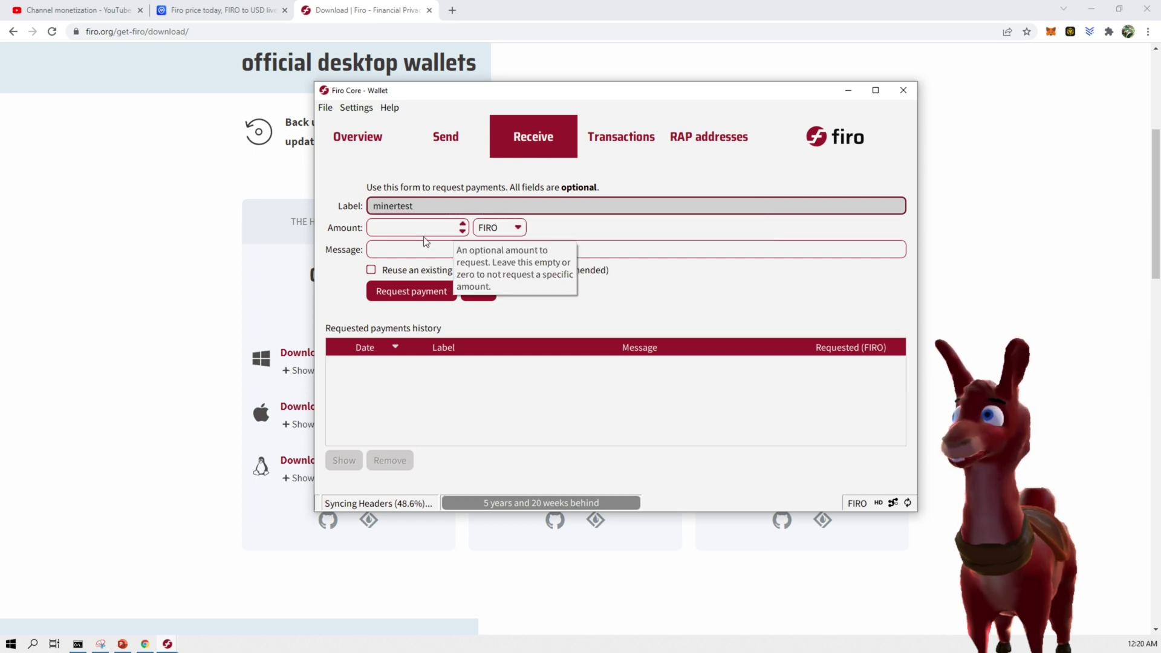
pyautogui.click(513, 230)
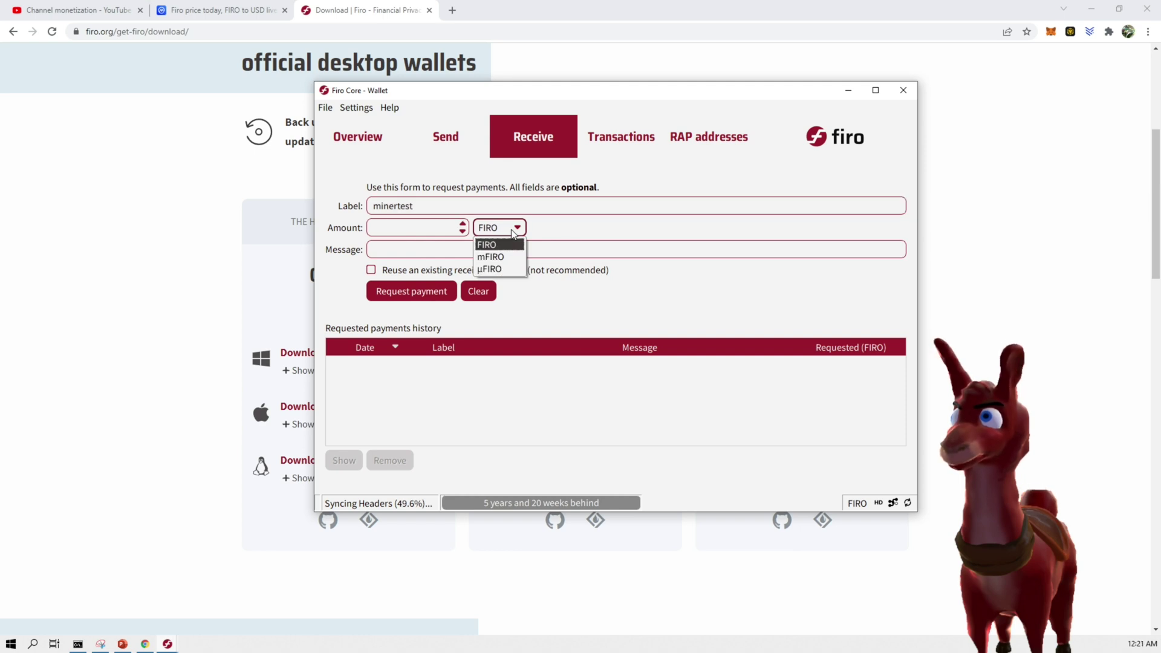
pyautogui.click(499, 244)
pyautogui.click(422, 246)
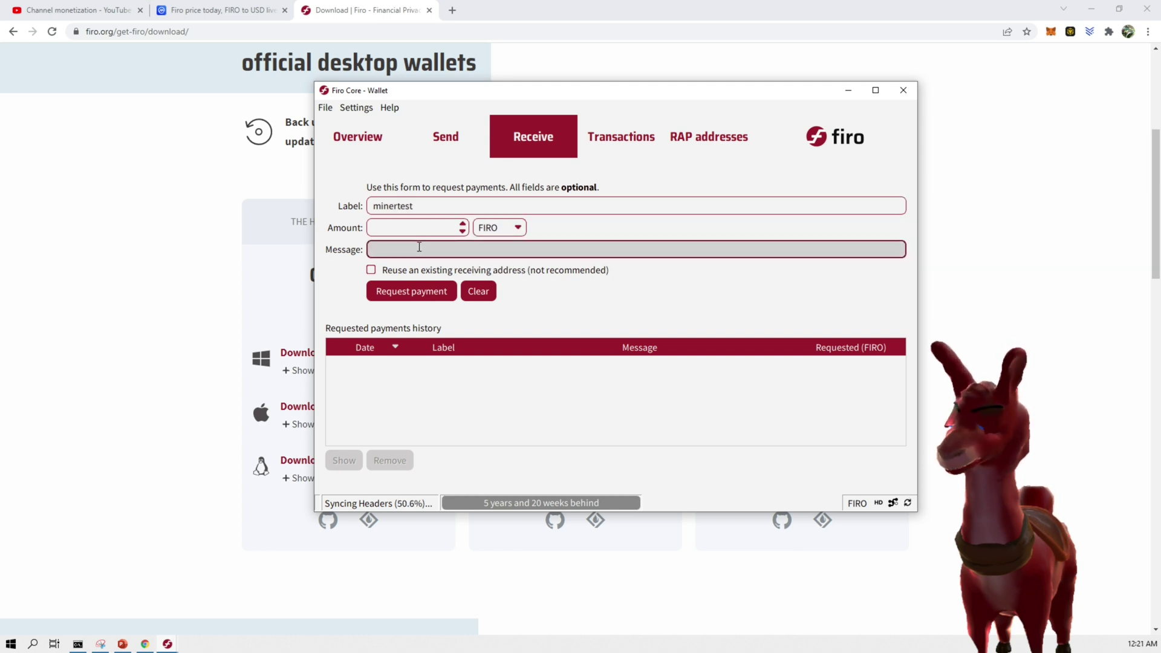
pyautogui.write('test')
pyautogui.press('Return')
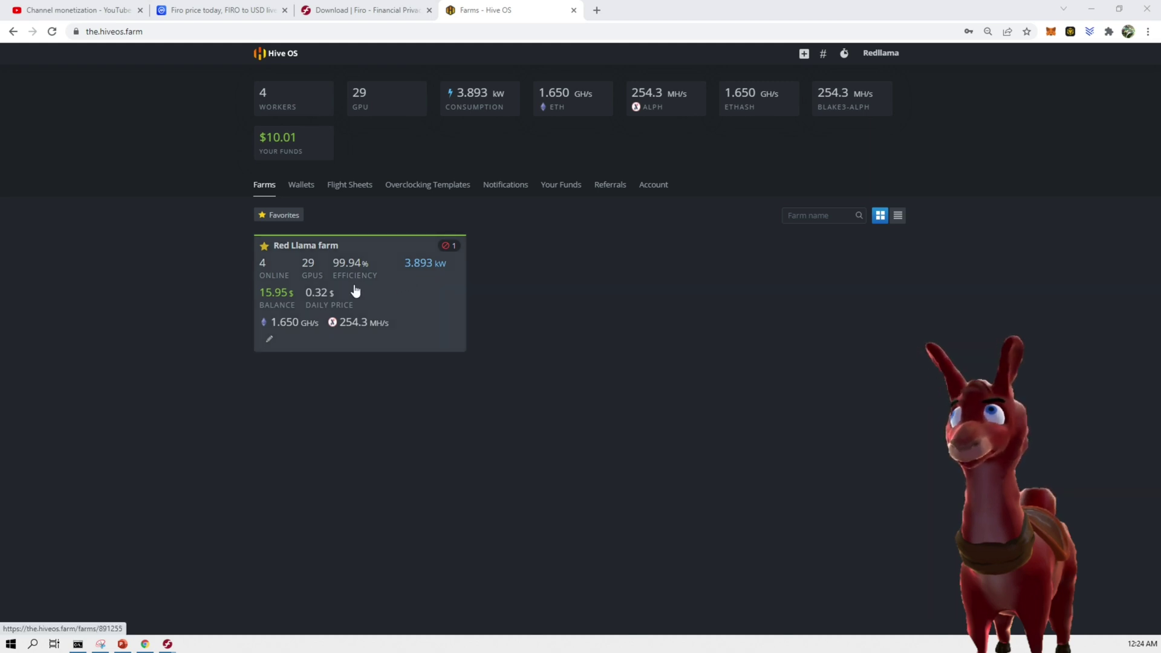
# Open Red Llama farm's Littlellama worker and view its active 'test' flight sheet
pyautogui.click(282, 284)
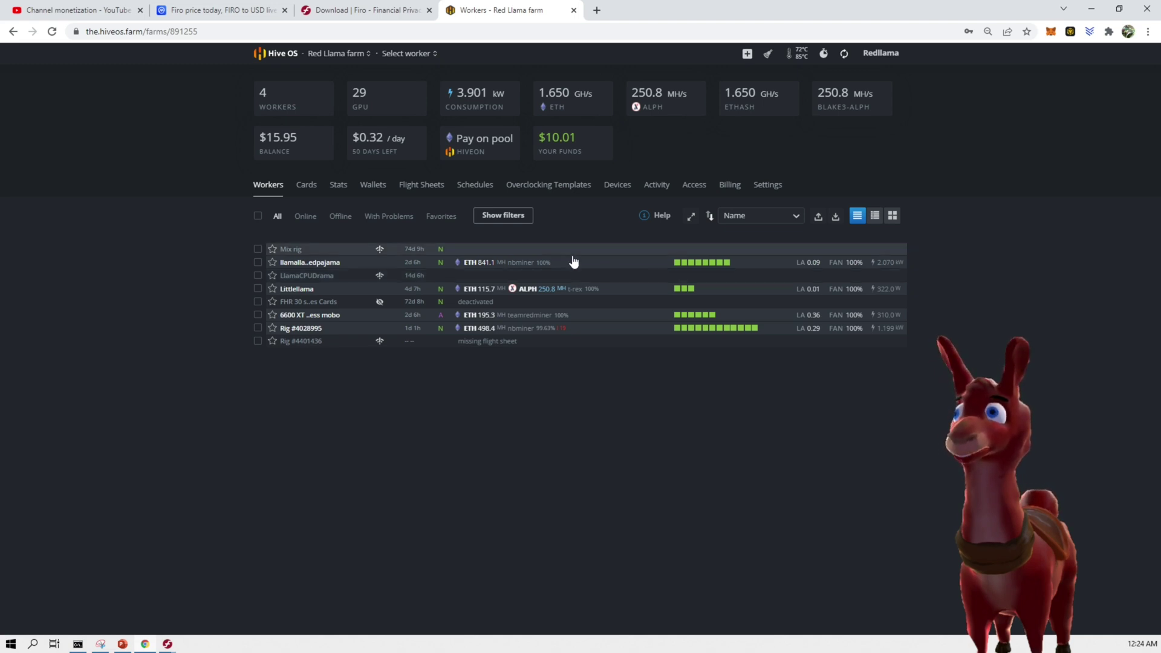
pyautogui.click(298, 289)
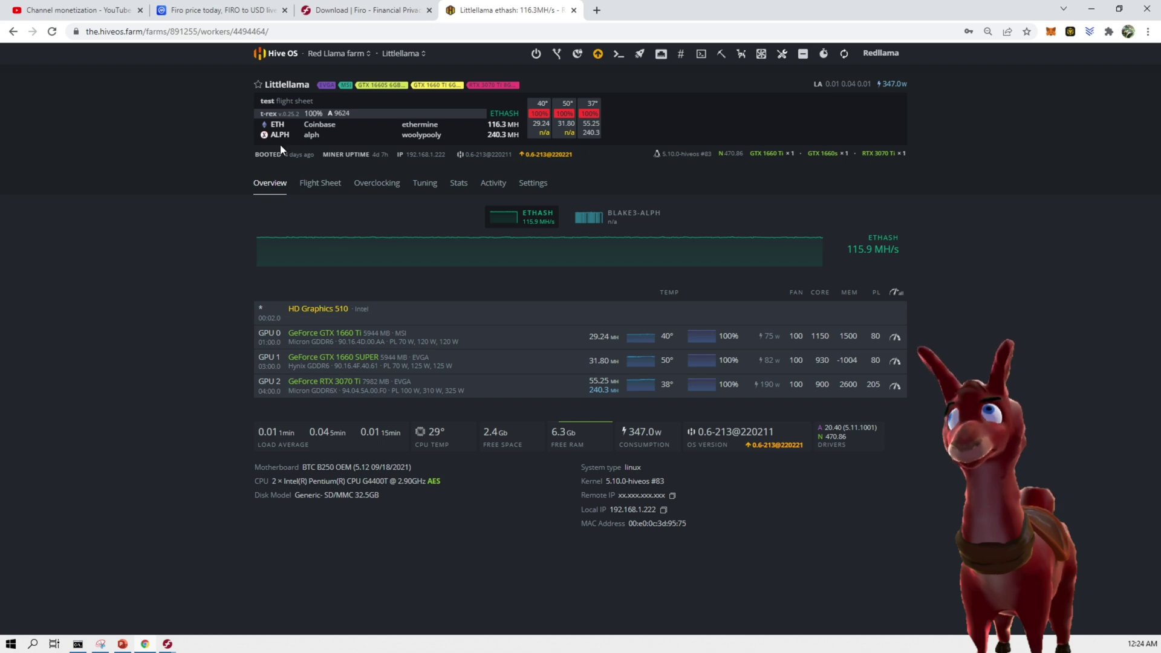
pyautogui.click(321, 184)
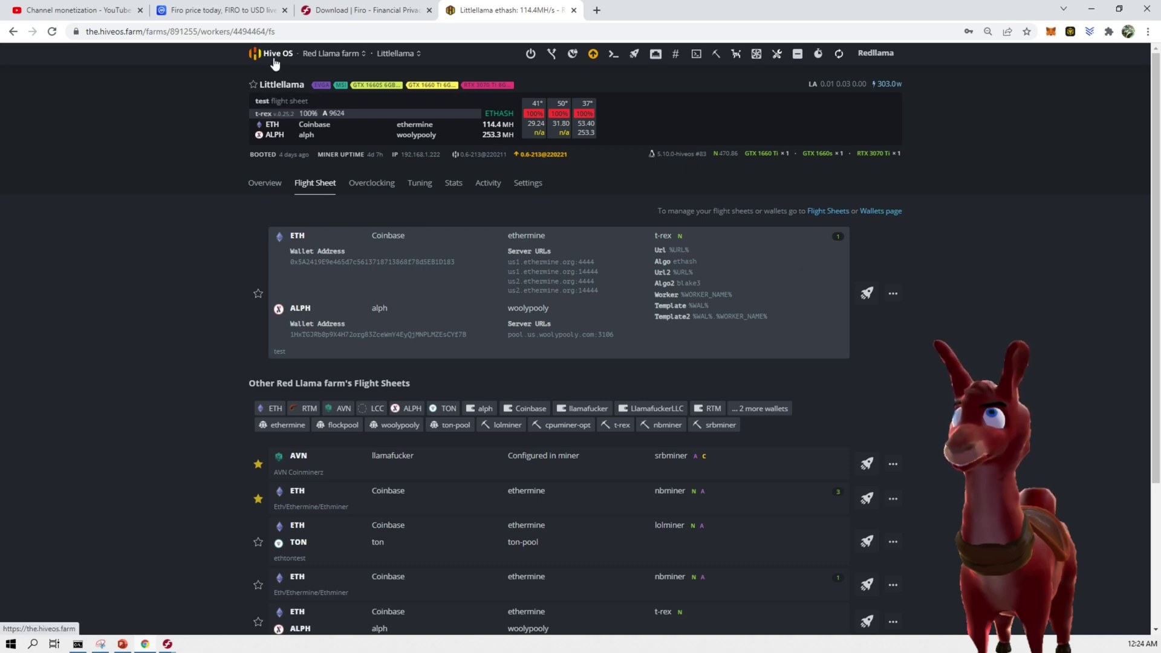
# Start a new flight sheet with FIRO as the coin and begin adding a wallet
pyautogui.click(837, 212)
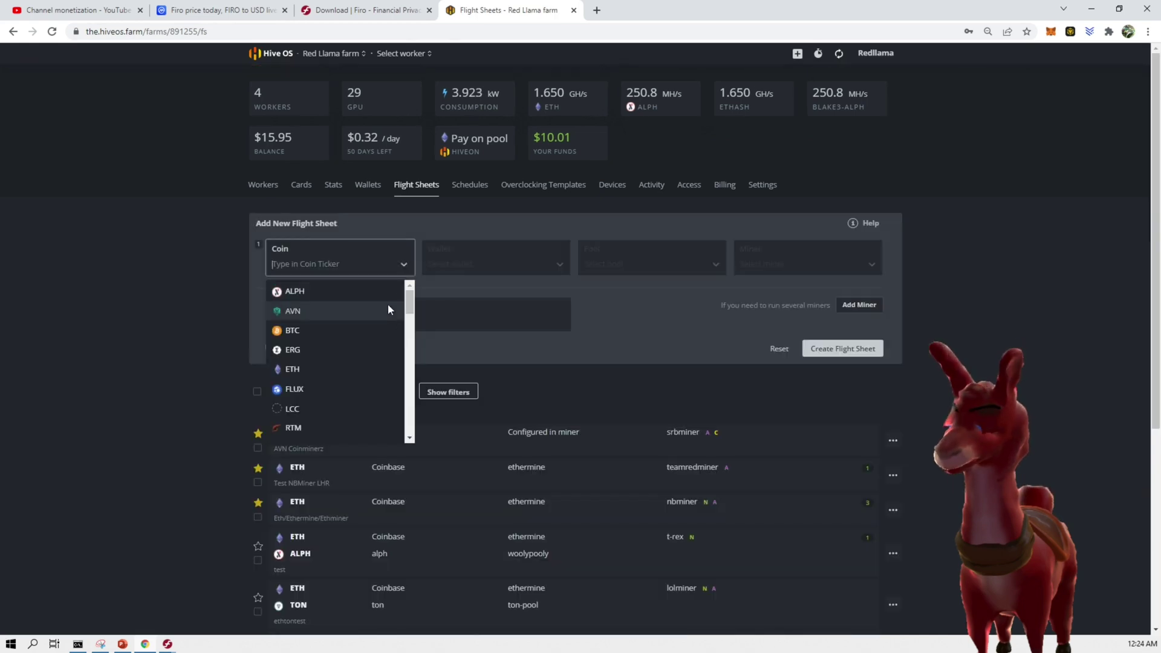
pyautogui.write('firo')
pyautogui.press('Return')
pyautogui.click(554, 257)
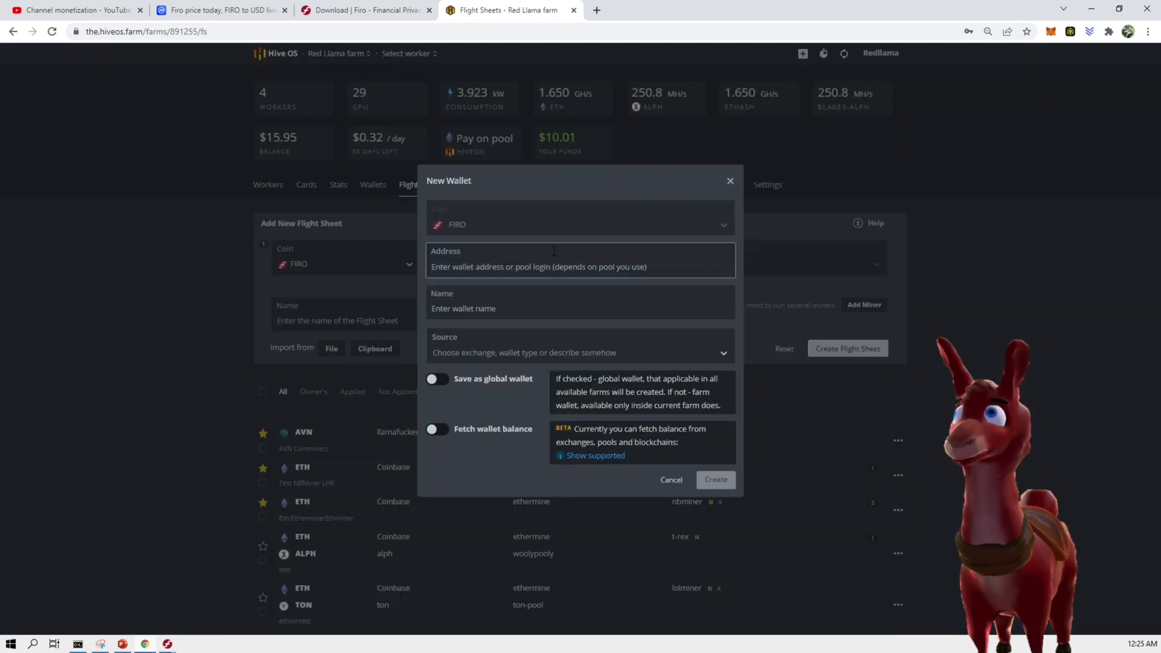
# Paste the minertest receiving address from Firo Core and name the wallet firotest
pyautogui.hotkey('alt', 'Tab')
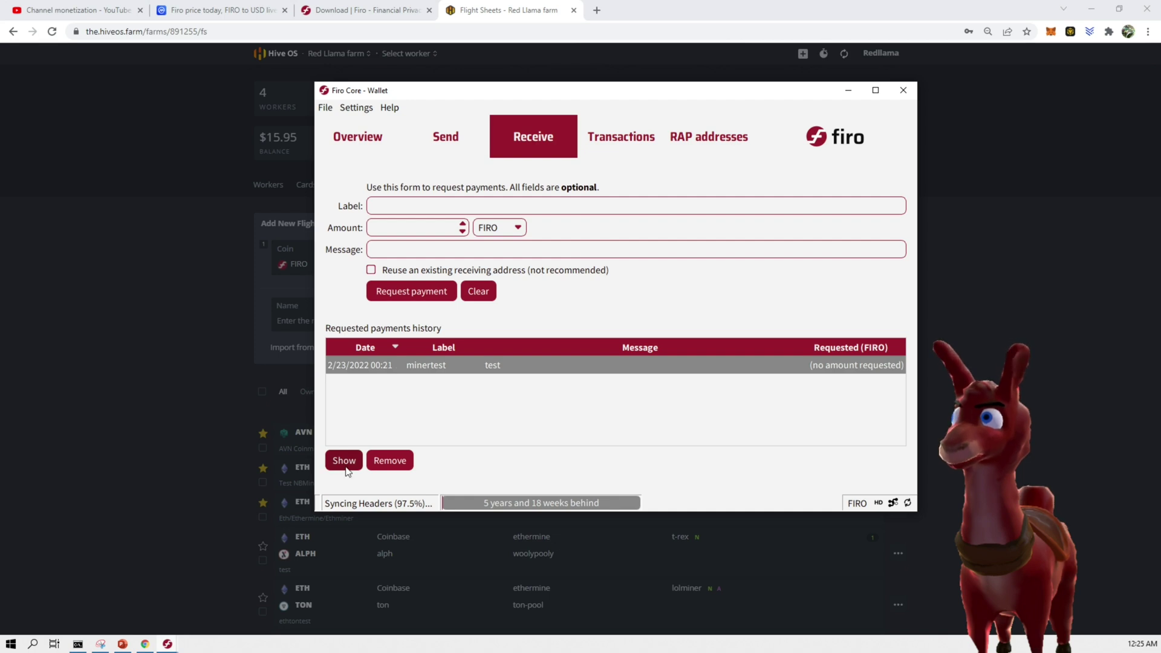
pyautogui.click(344, 461)
pyautogui.click(559, 471)
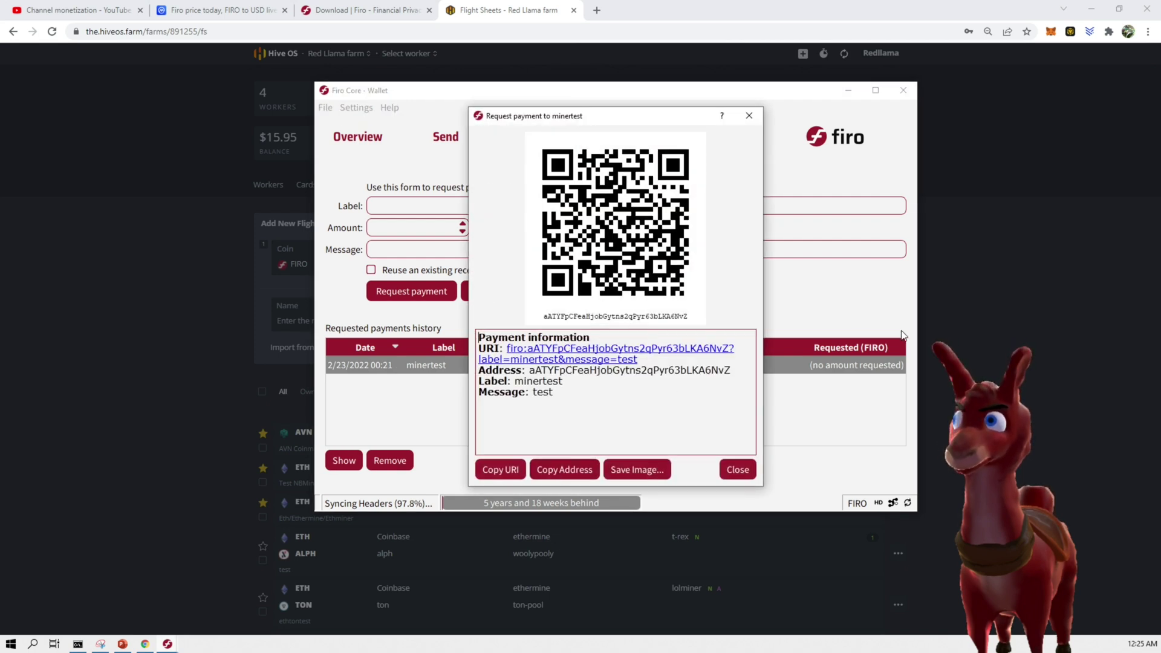
pyautogui.hotkey('alt', 'Tab')
pyautogui.hotkey('ctrl', 'v')
pyautogui.click(603, 288)
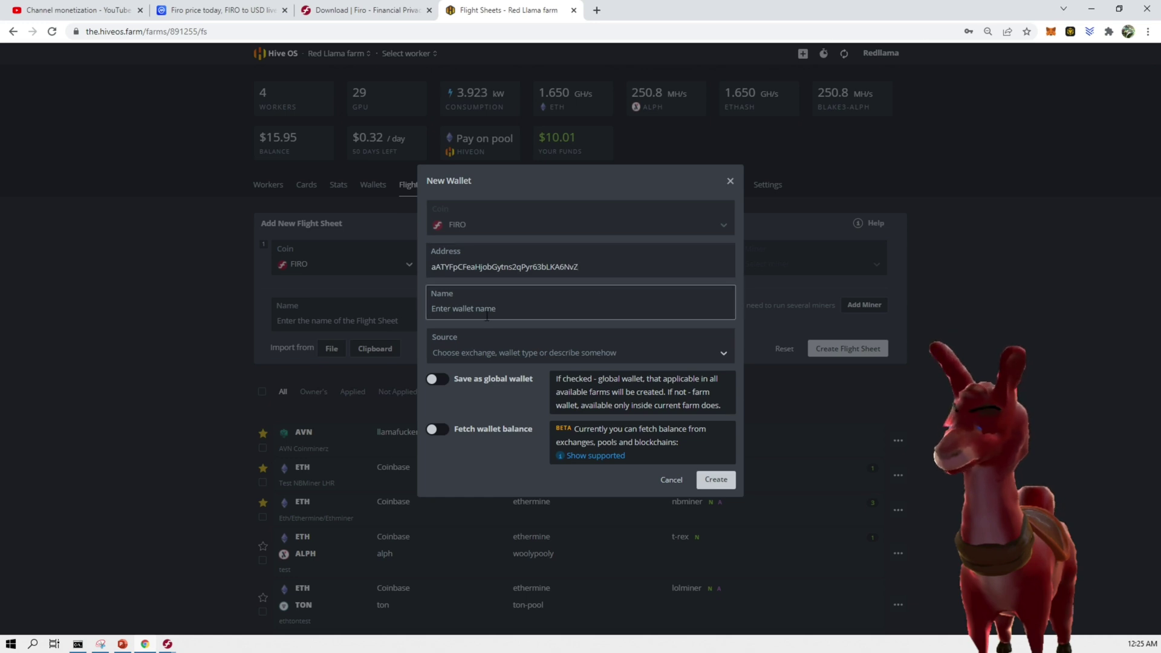
pyautogui.write('firo')
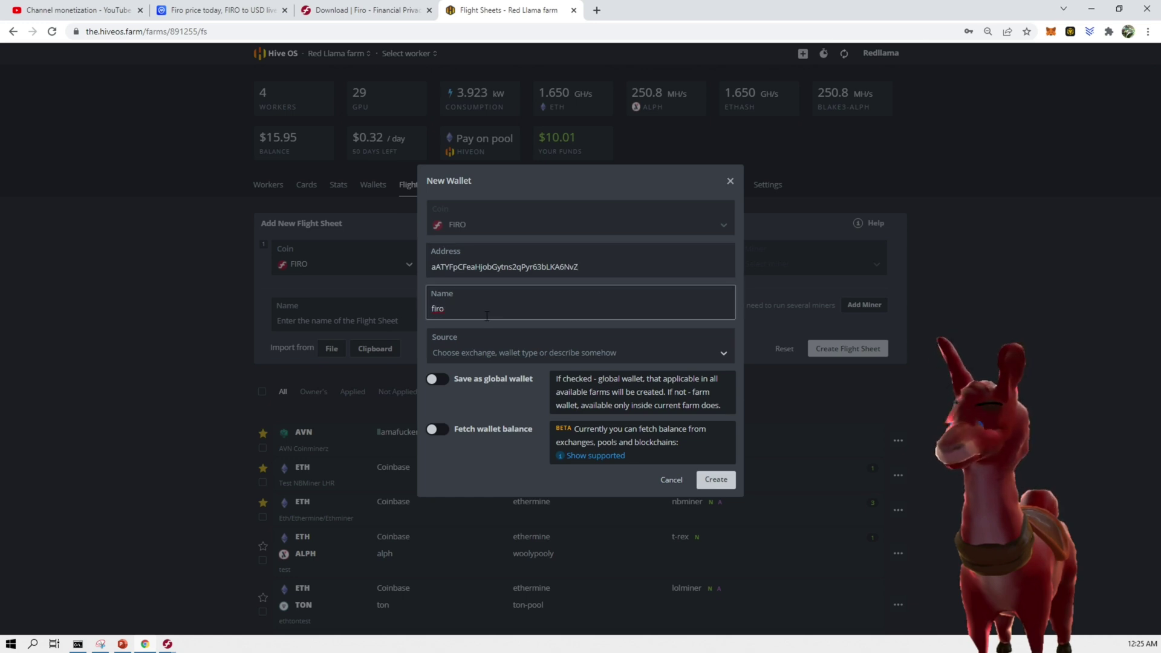
pyautogui.write('test')
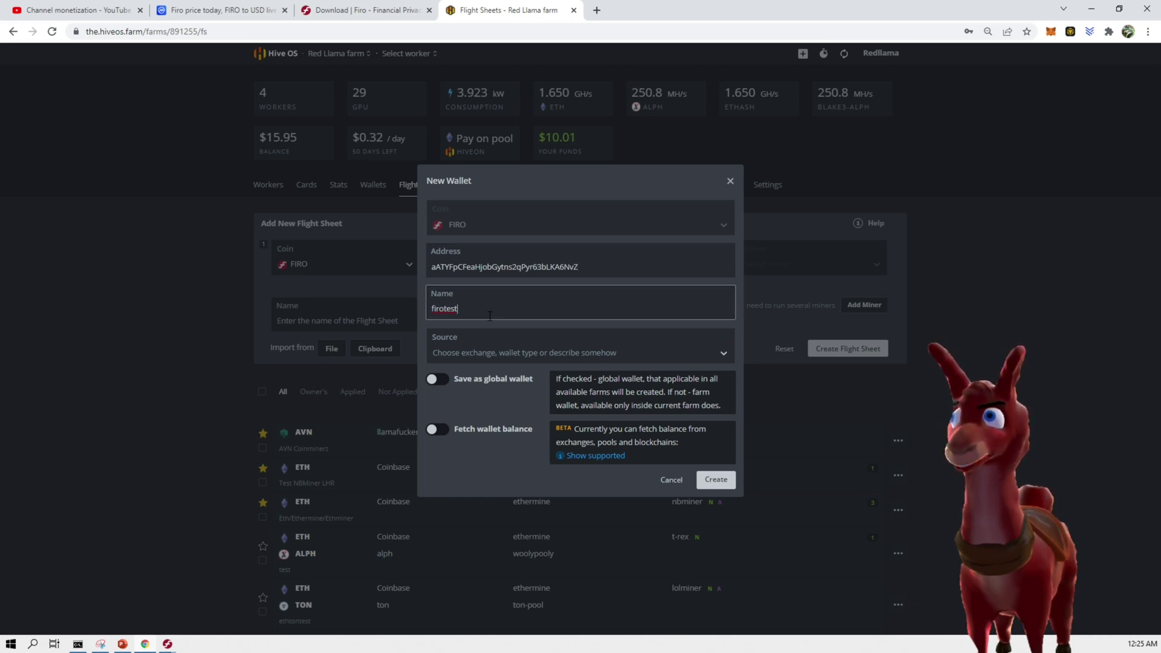
pyautogui.click(627, 343)
pyautogui.click(674, 350)
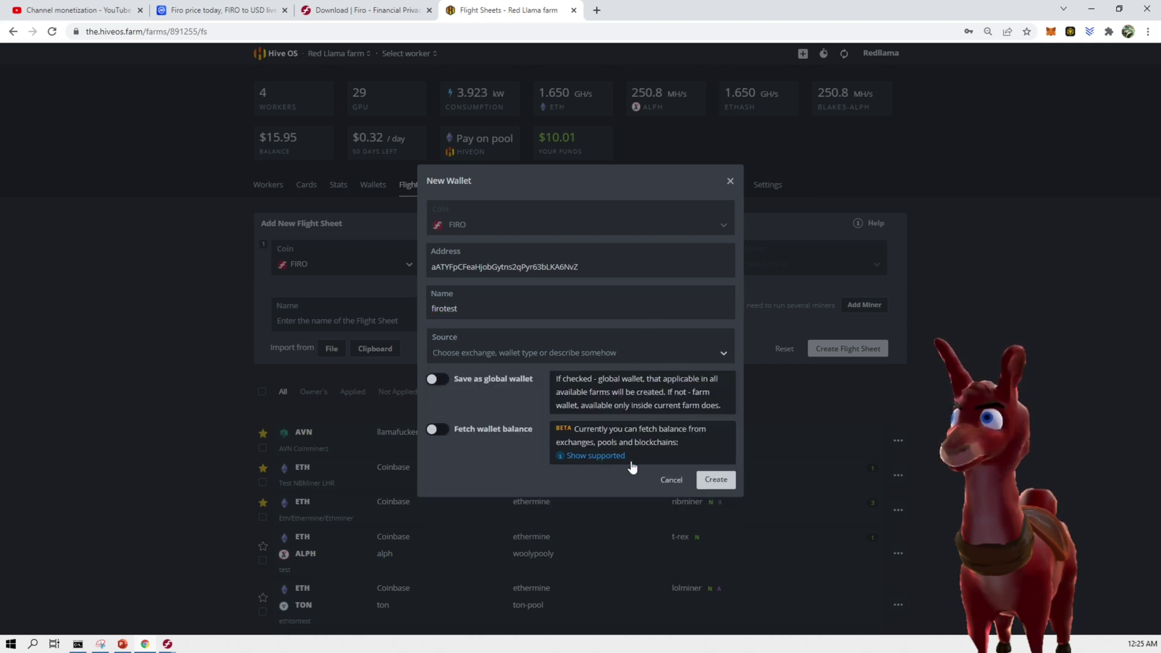
# Save the firotest wallet and set the pool to 2miners using the US GPU server
pyautogui.click(716, 480)
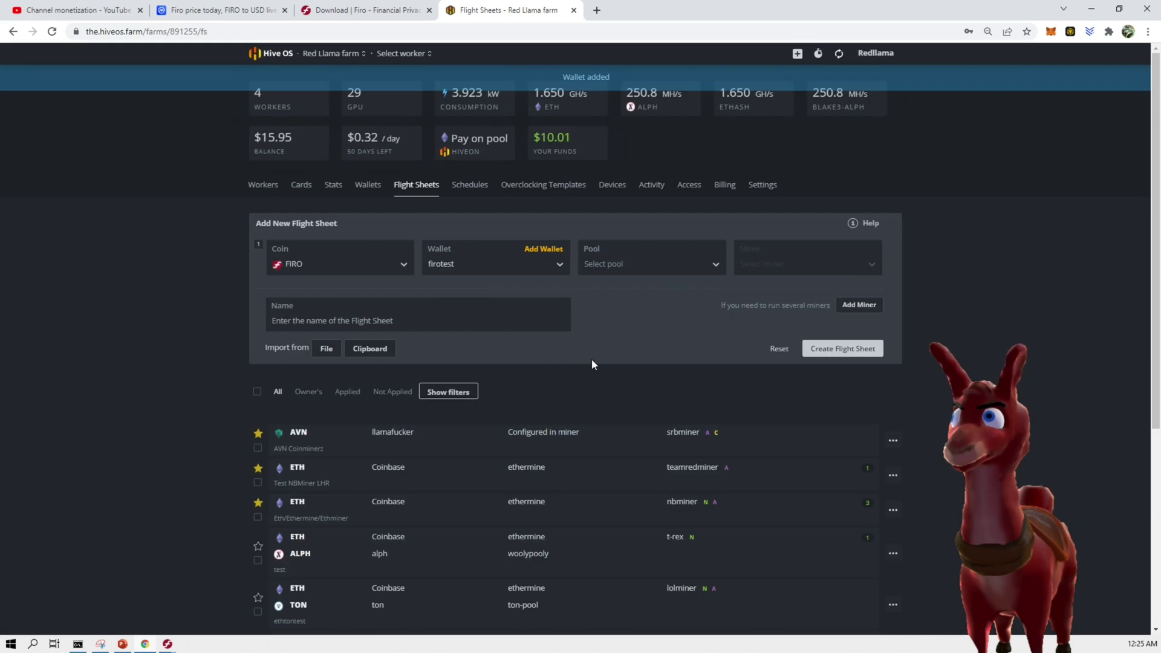
pyautogui.click(640, 270)
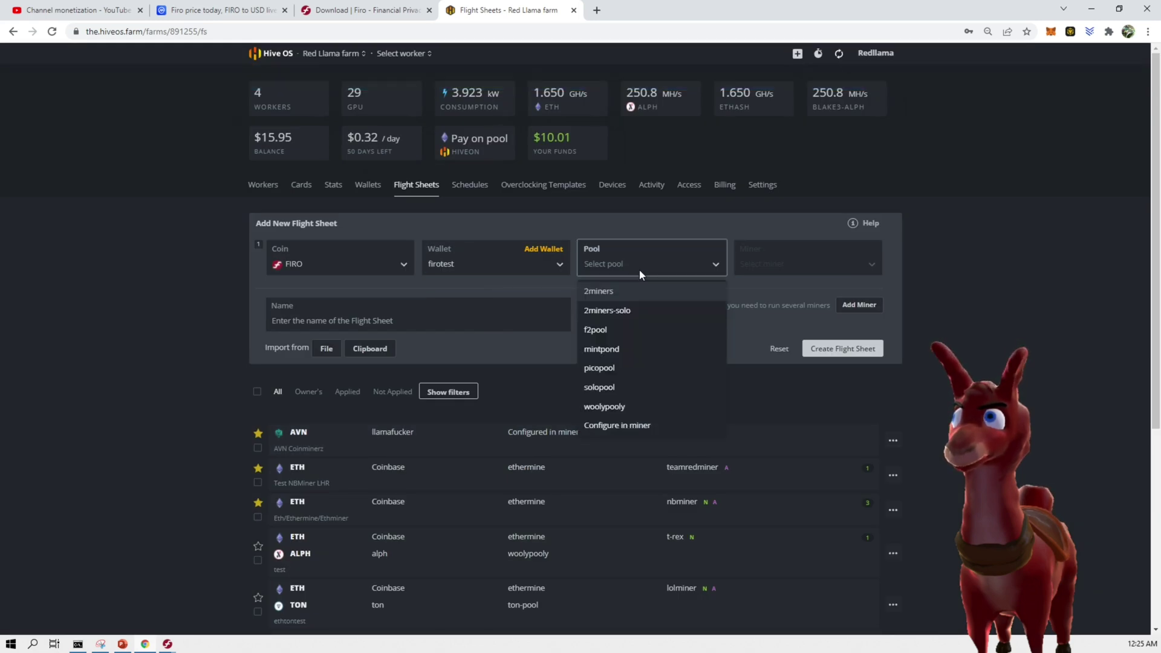
pyautogui.scroll(-2, 658, 353)
pyautogui.scroll(2, 696, 296)
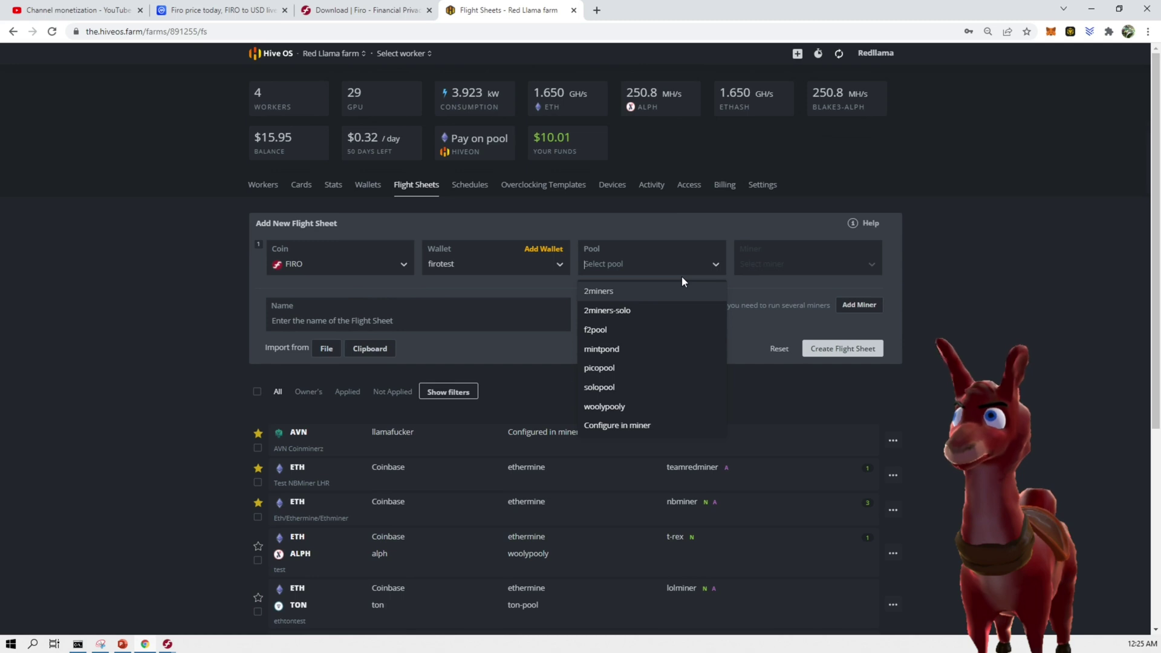
pyautogui.click(598, 291)
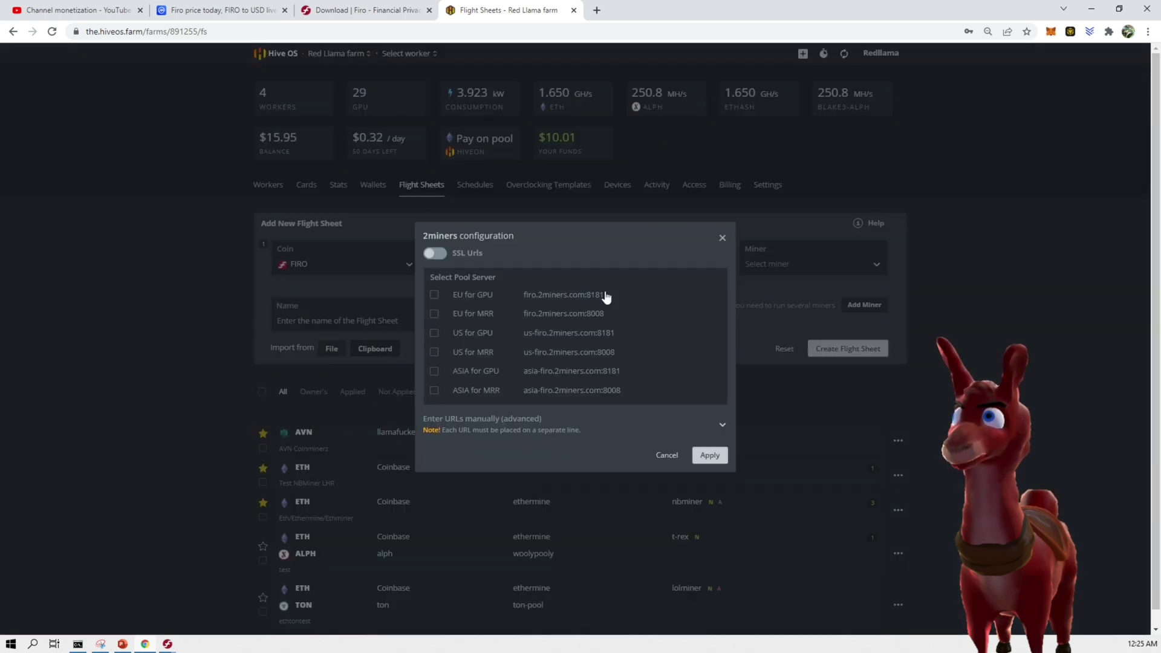
pyautogui.click(434, 333)
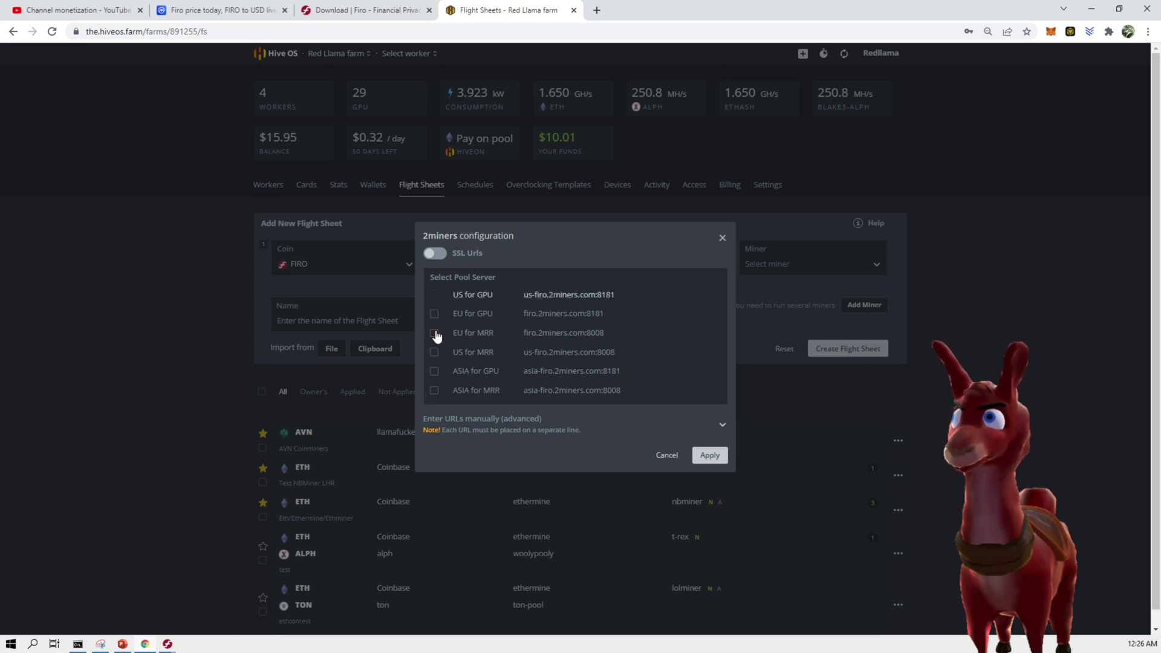
pyautogui.click(710, 455)
# Select T-Rex Miner and name the flight sheet firo2minerstrex
pyautogui.click(848, 268)
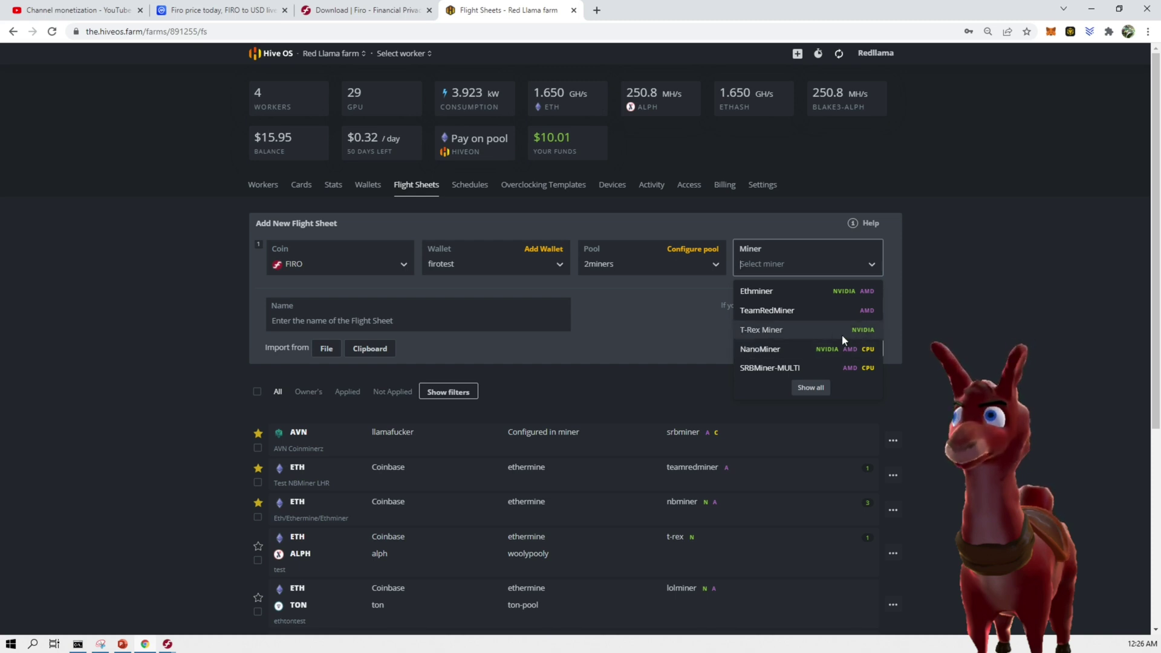
pyautogui.click(748, 330)
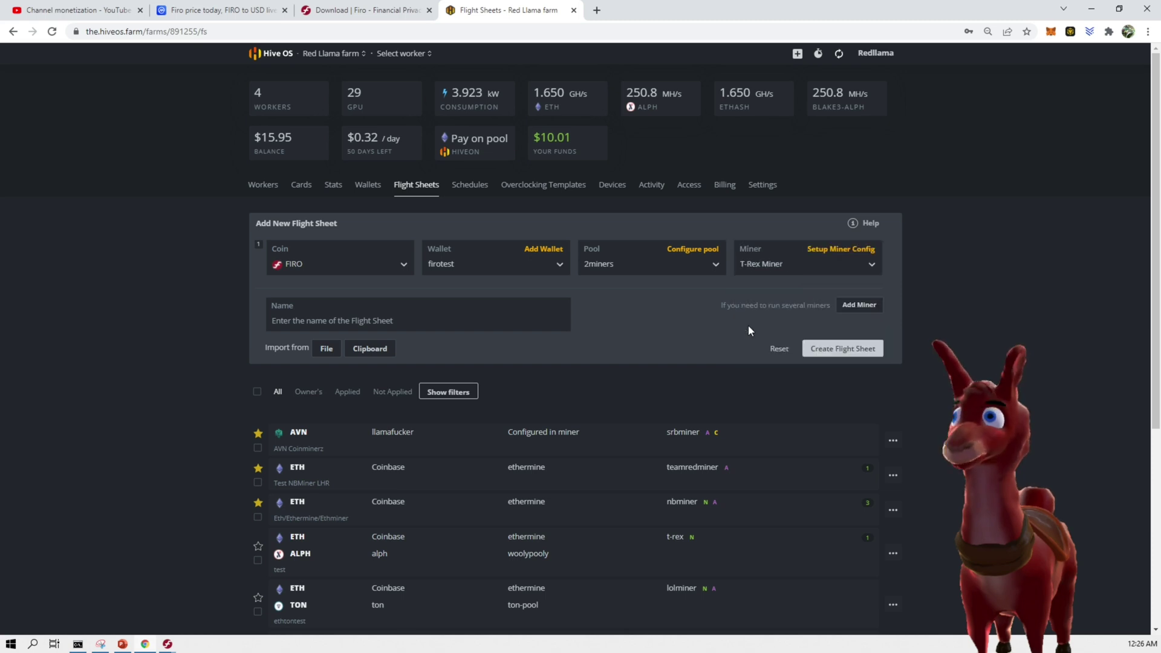
pyautogui.click(839, 249)
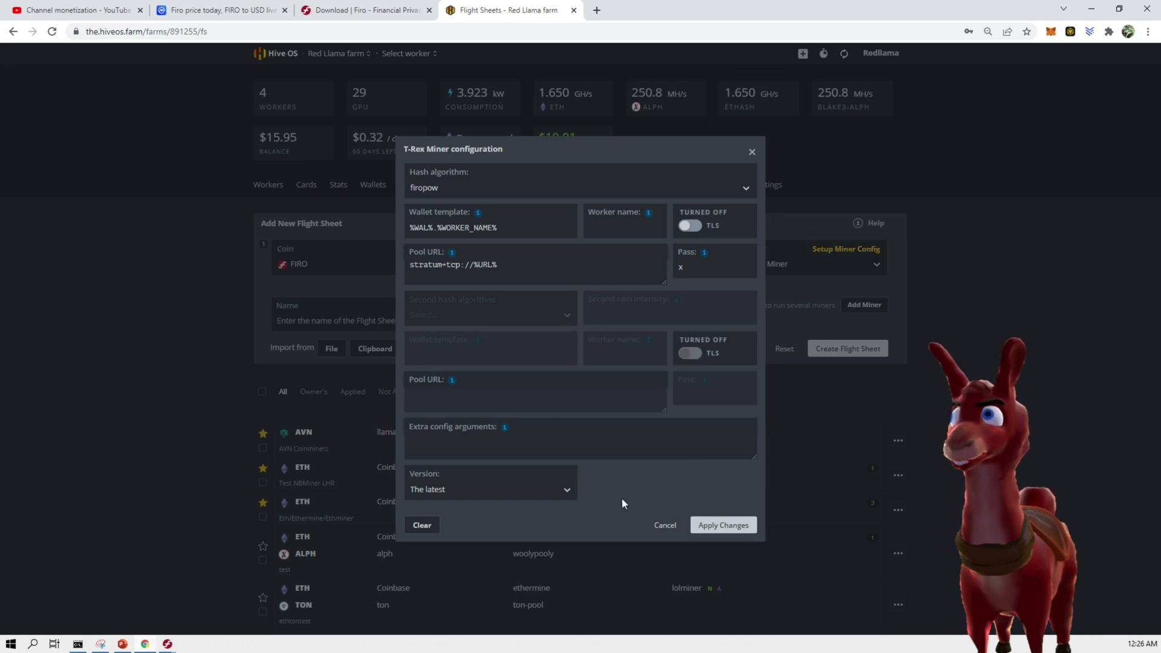
pyautogui.click(665, 525)
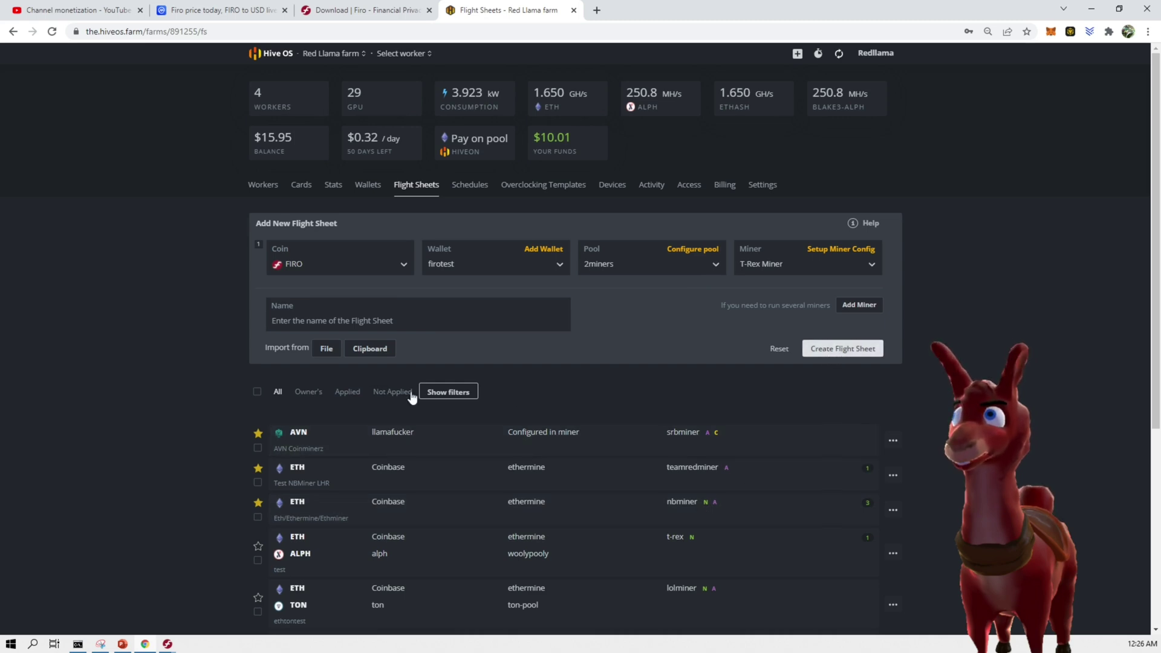
pyautogui.click(416, 316)
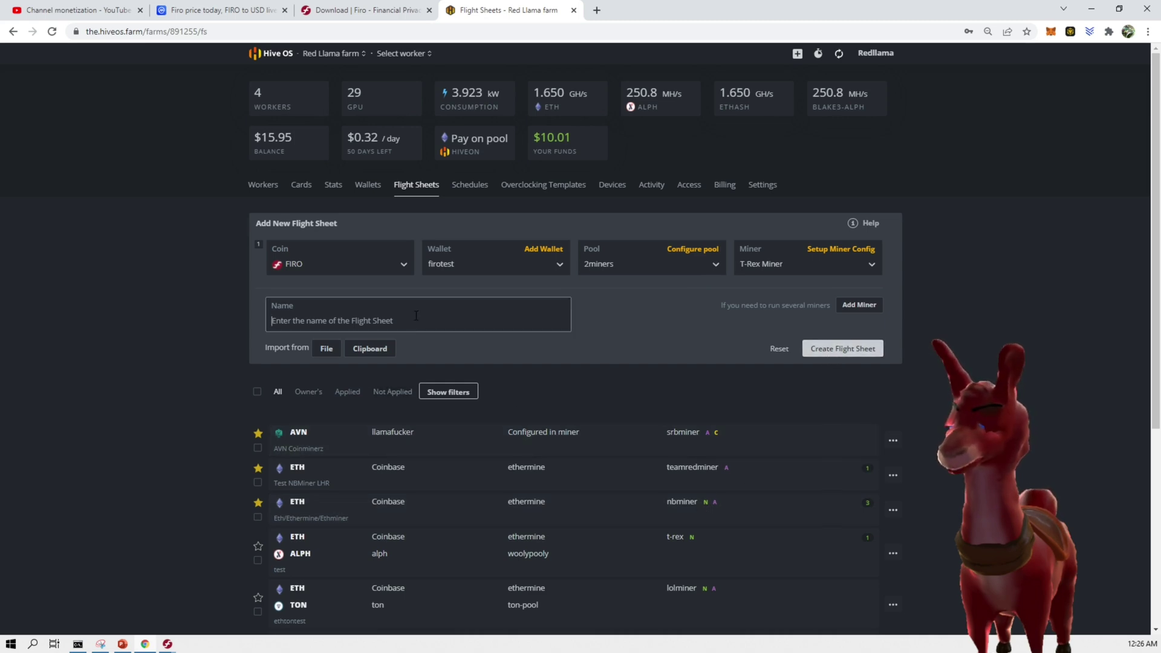
pyautogui.write('f')
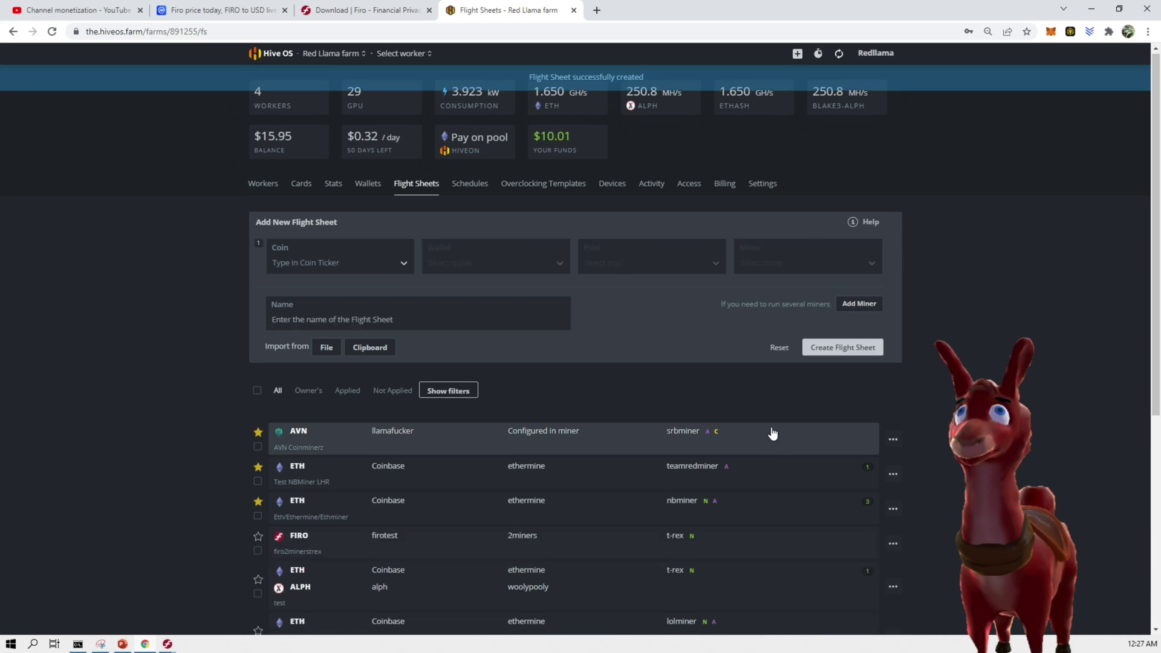
pyautogui.scroll(-5, 772, 433)
# Apply the firo2minerstrex FIRO flight sheet to the Littlellama worker
pyautogui.scroll(5, 202, 333)
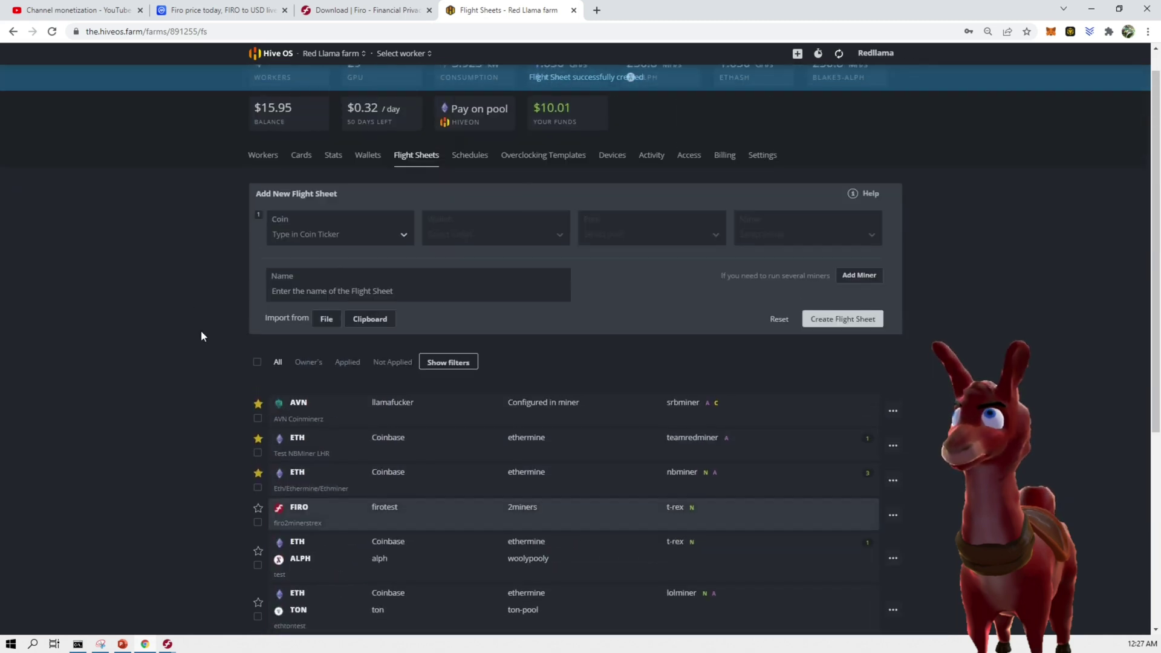
pyautogui.click(404, 55)
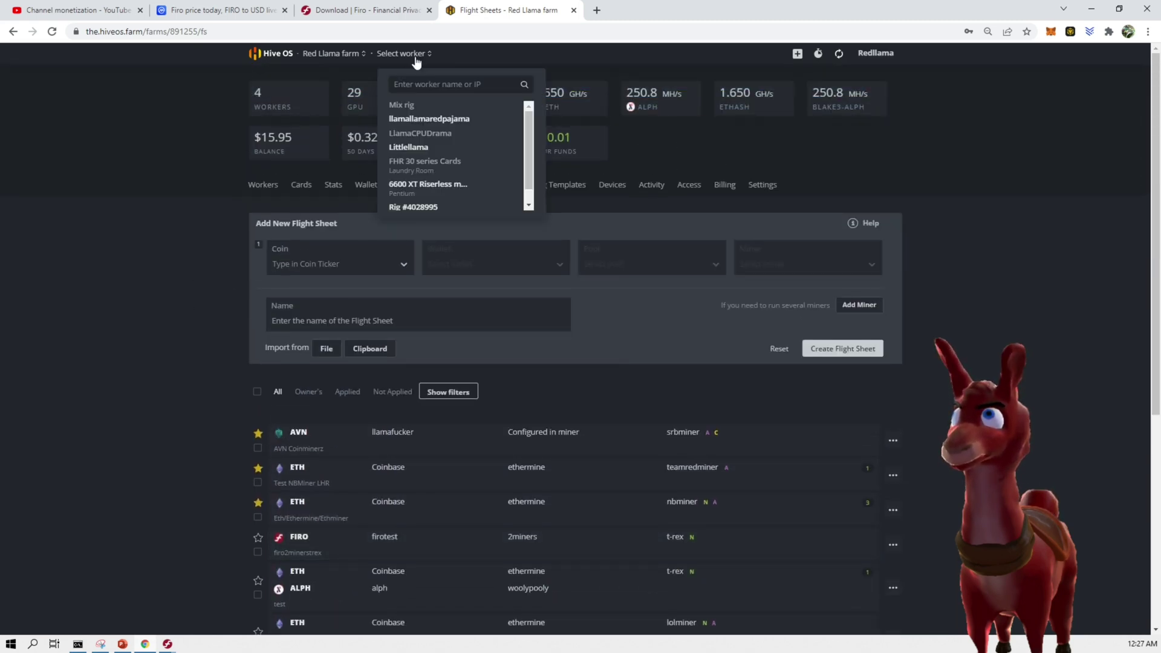
pyautogui.click(417, 144)
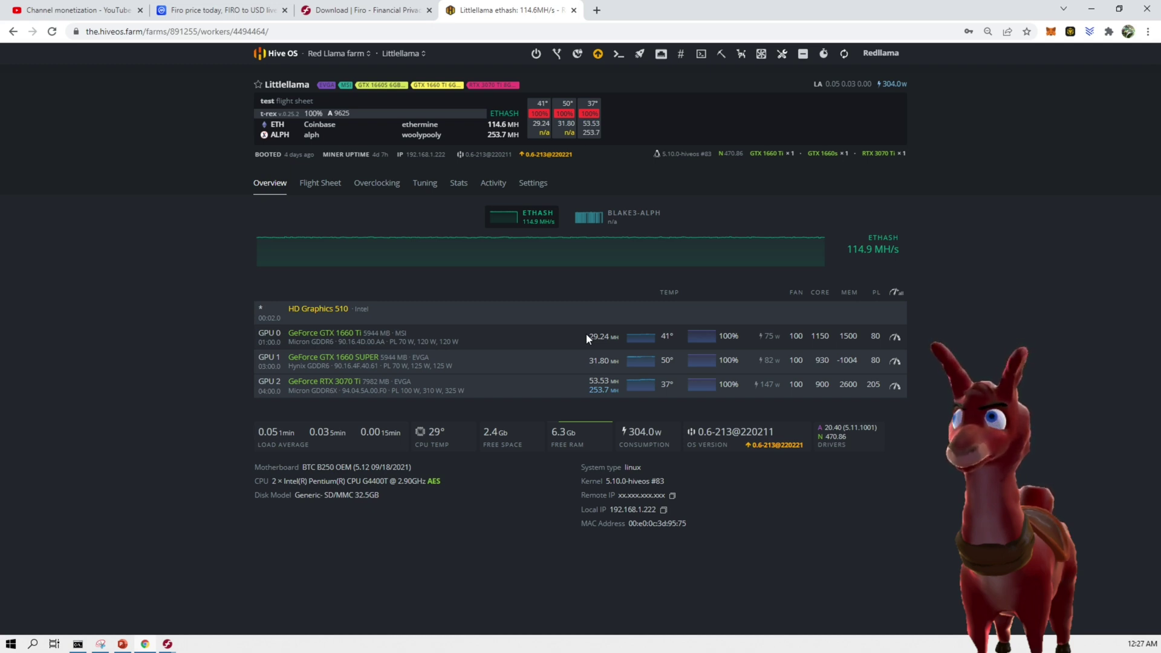
pyautogui.click(320, 183)
pyautogui.scroll(-4, 909, 404)
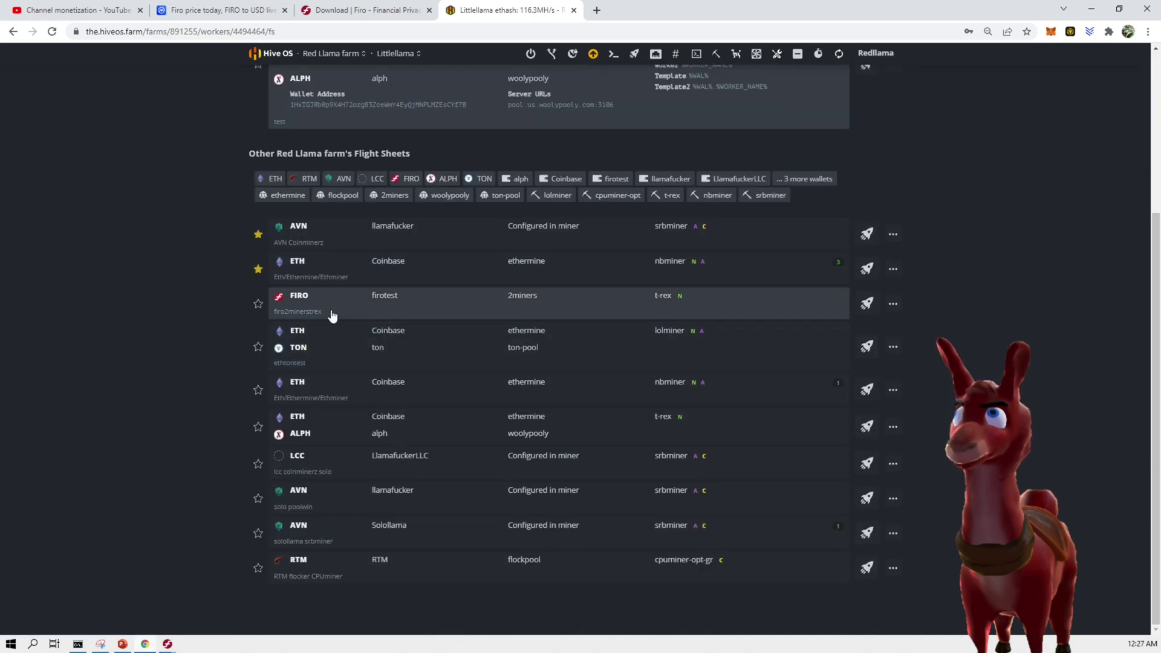
pyautogui.click(866, 304)
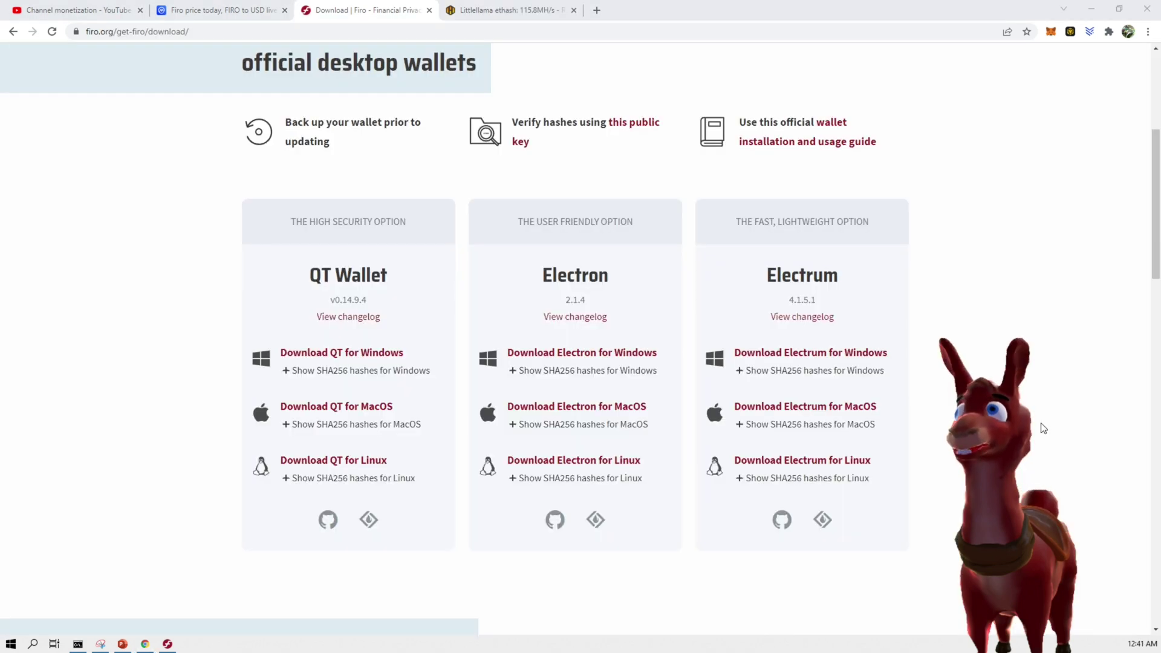
# Return to firo.org, open the FiroPoW mining guide and follow Step 1's Nvidia GPU: T-Rex Miner link
pyautogui.hotkey('alt', 'Left')
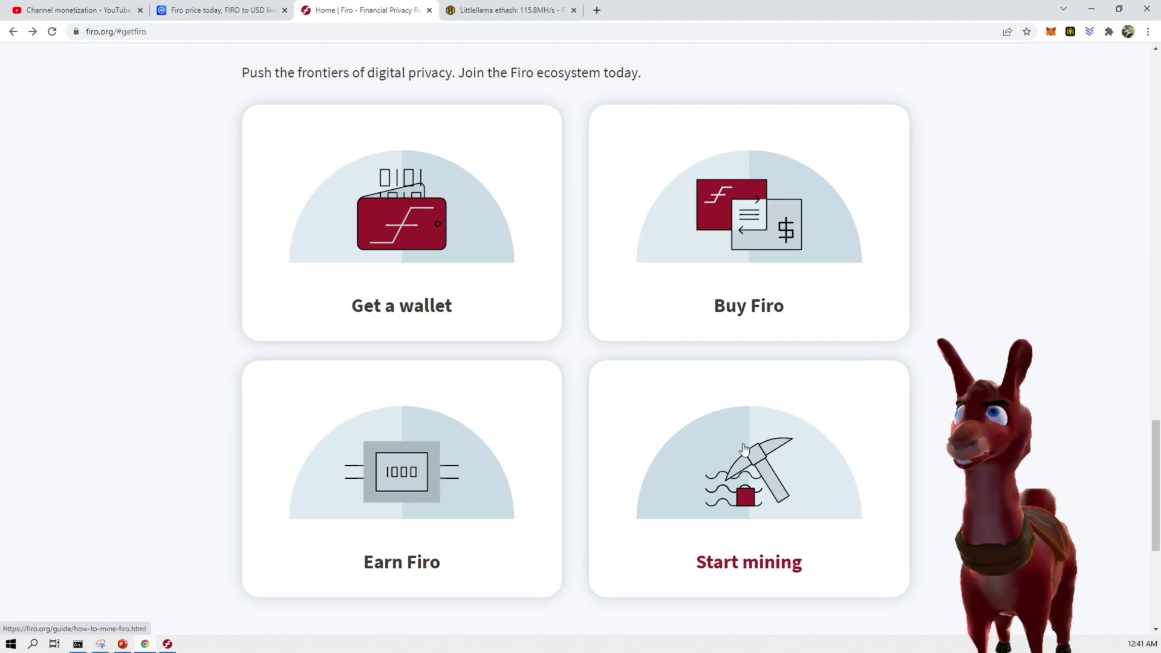
pyautogui.click(833, 528)
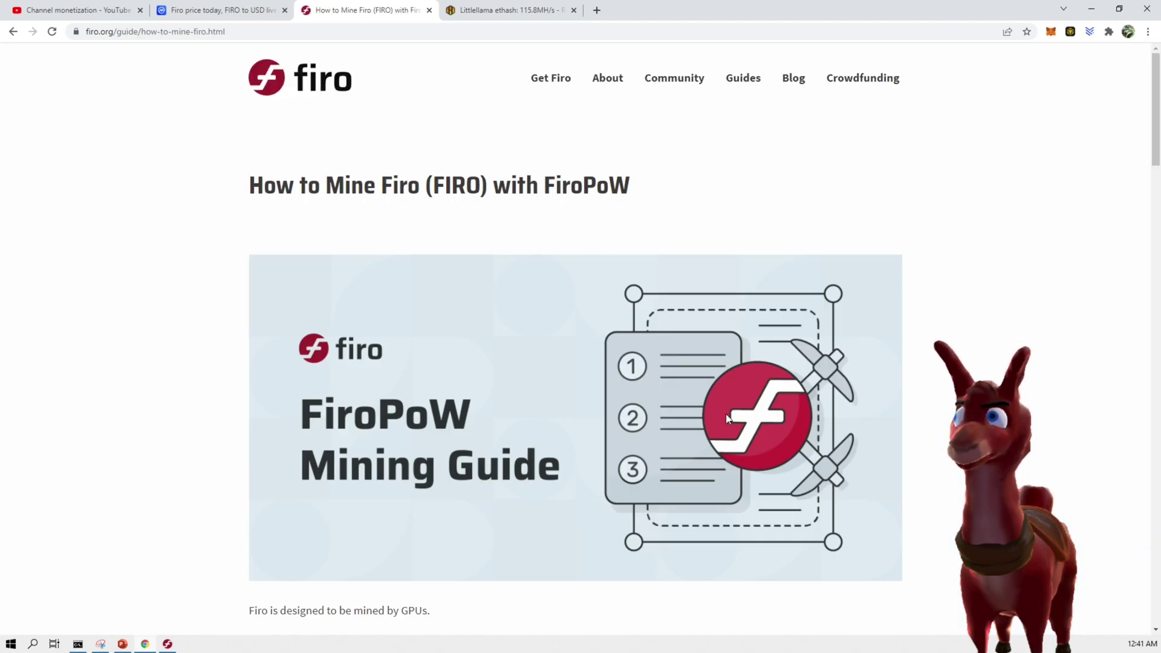
pyautogui.scroll(-2, 727, 418)
pyautogui.scroll(-6, 728, 408)
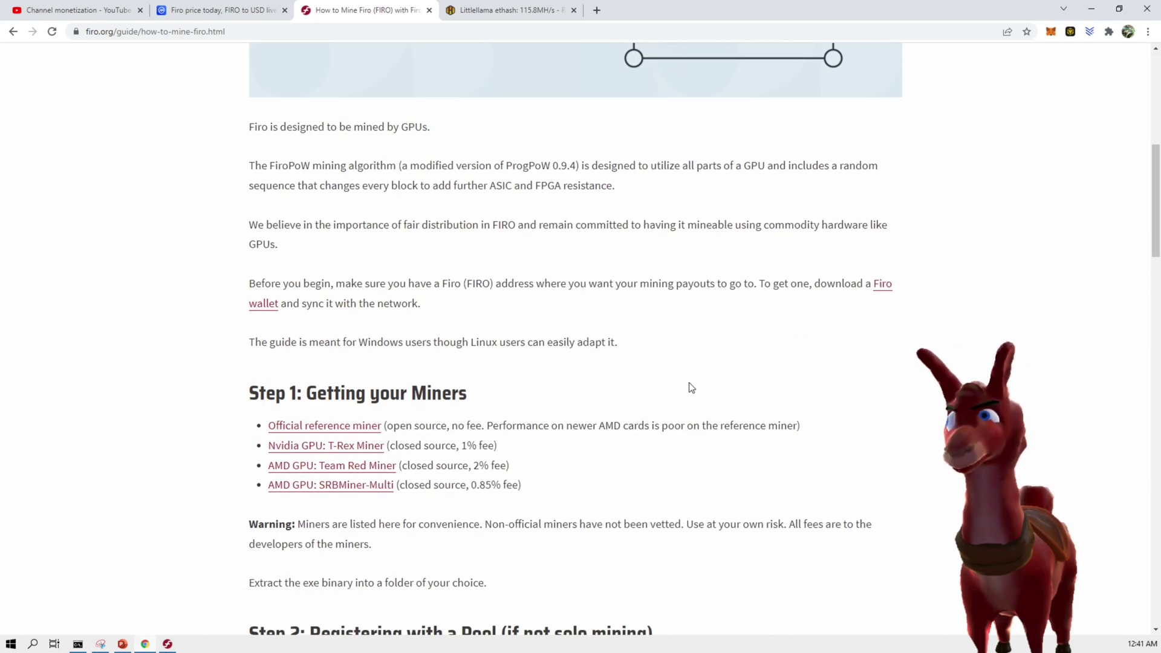
pyautogui.scroll(-1, 692, 388)
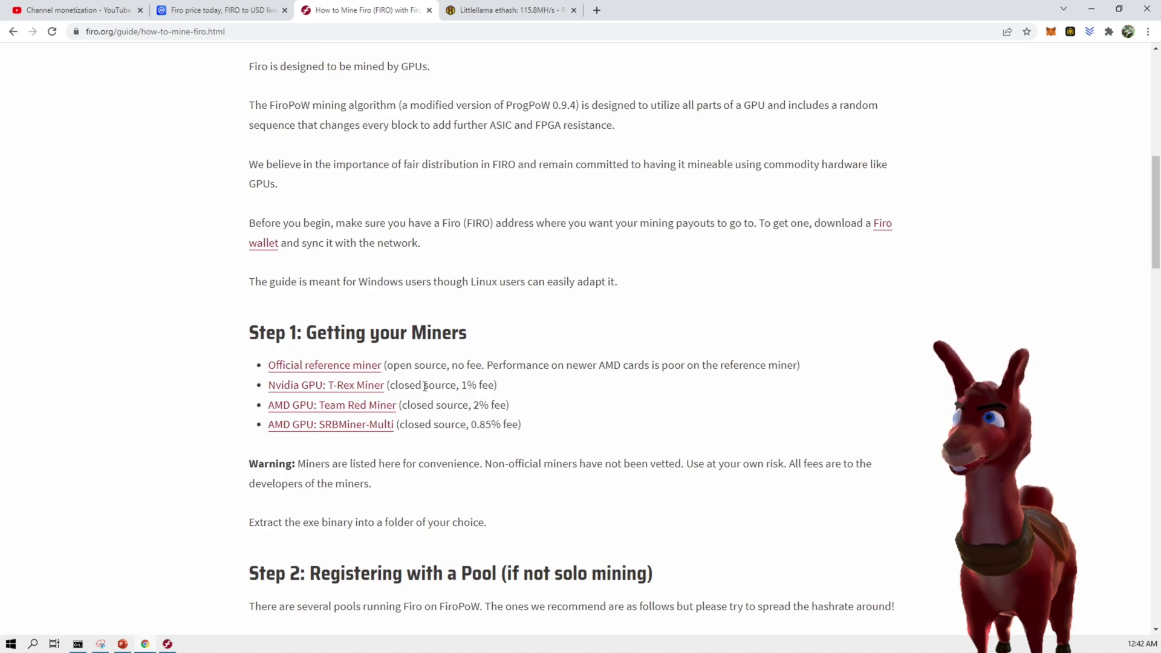
pyautogui.click(347, 388)
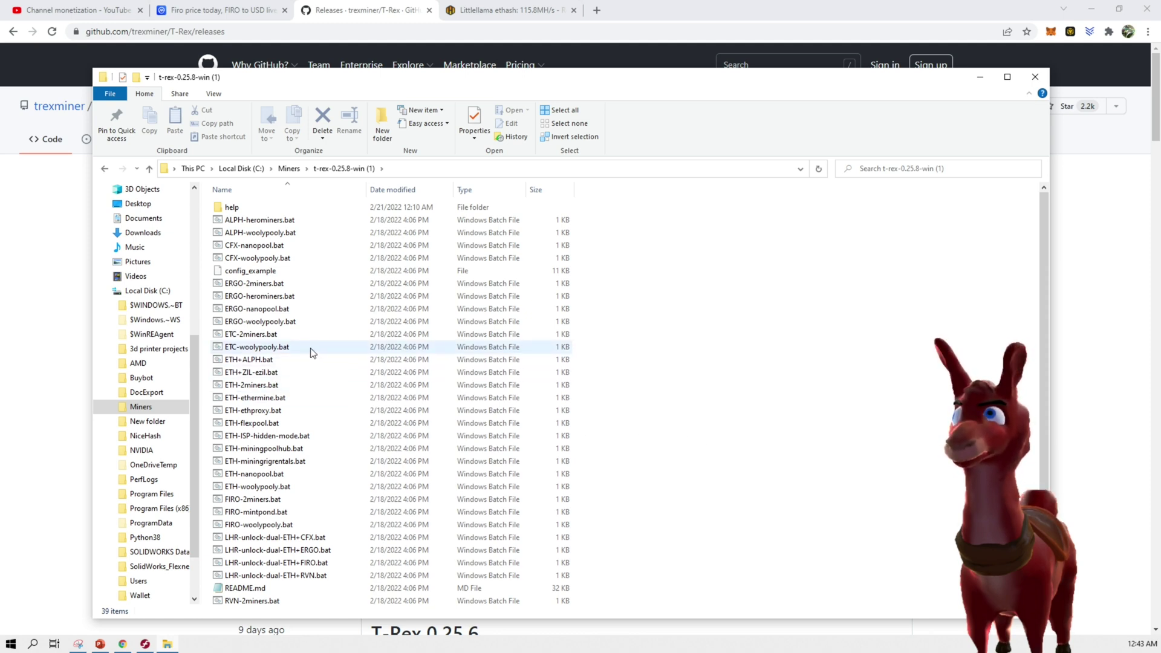
# Edit FIRO-2miners.bat in Notepad, highlight its 2miners.com pool host, then start a new Chrome tab
pyautogui.scroll(-3, 251, 265)
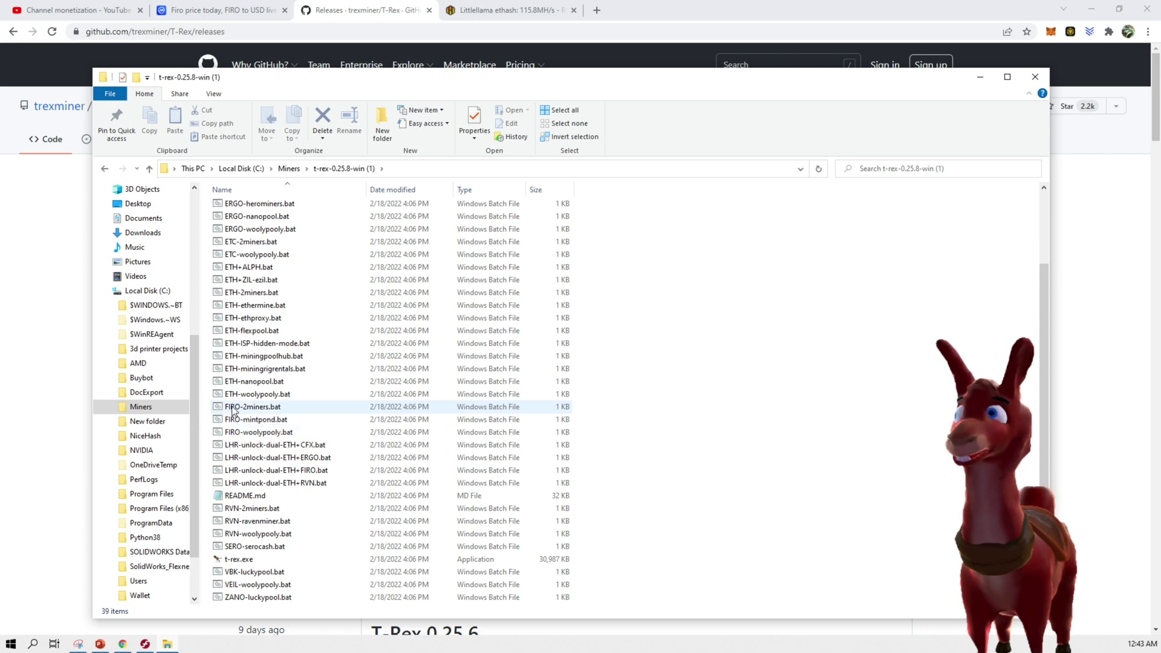
pyautogui.rightClick(240, 408)
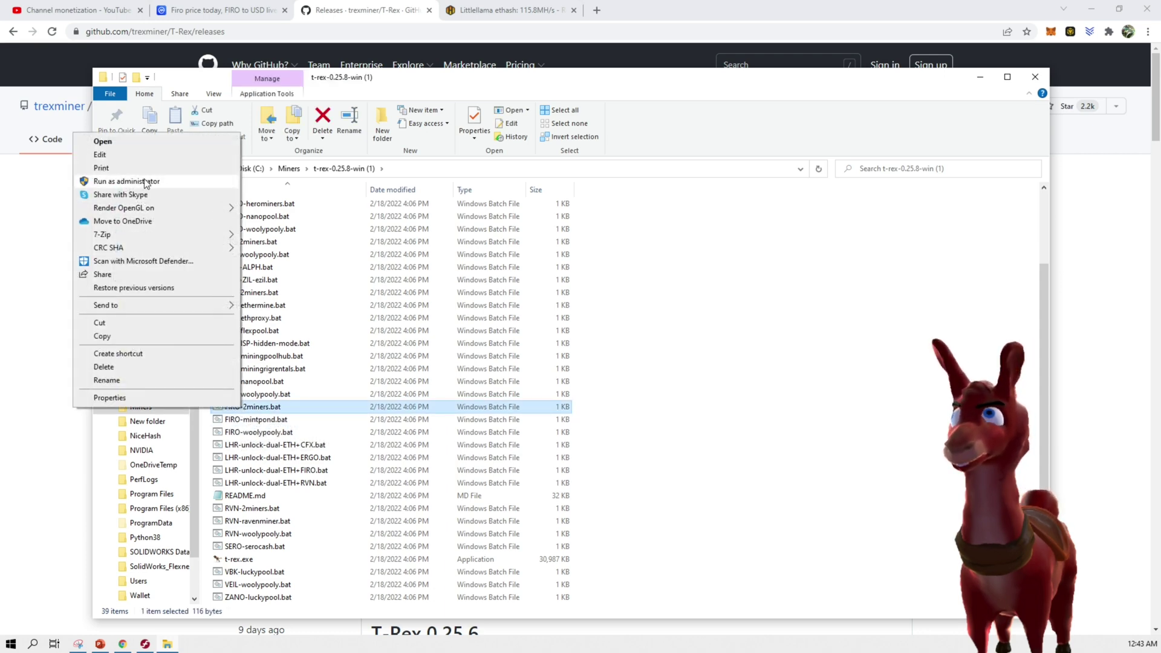
pyautogui.click(132, 156)
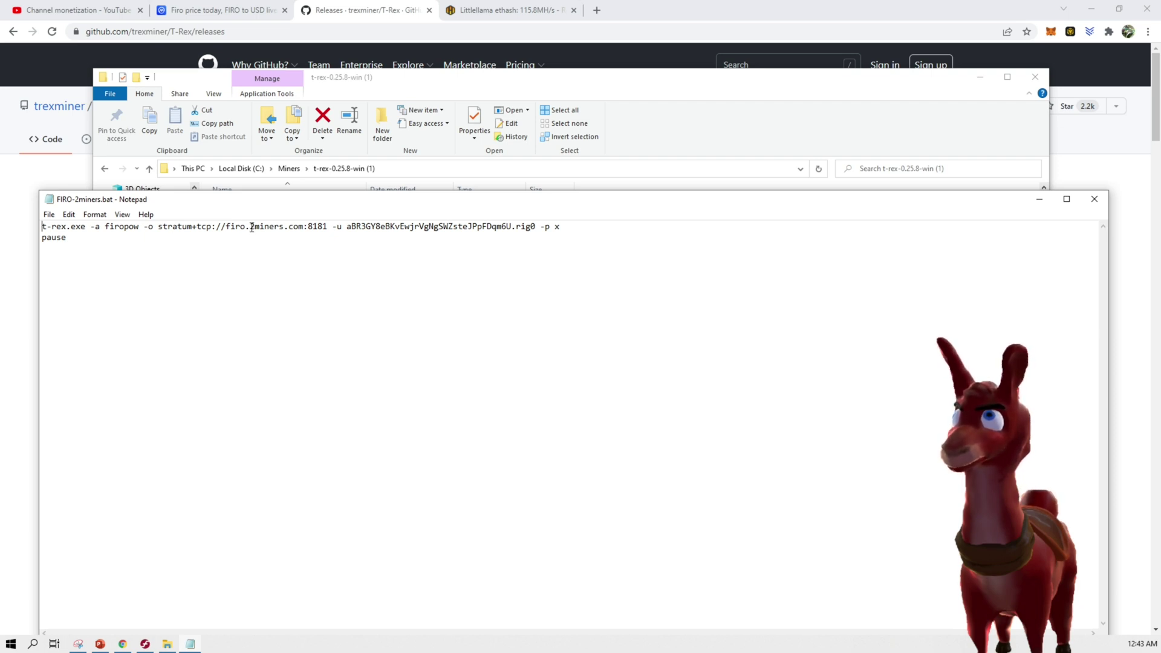
pyautogui.moveTo(251, 227); pyautogui.dragTo(300, 227)
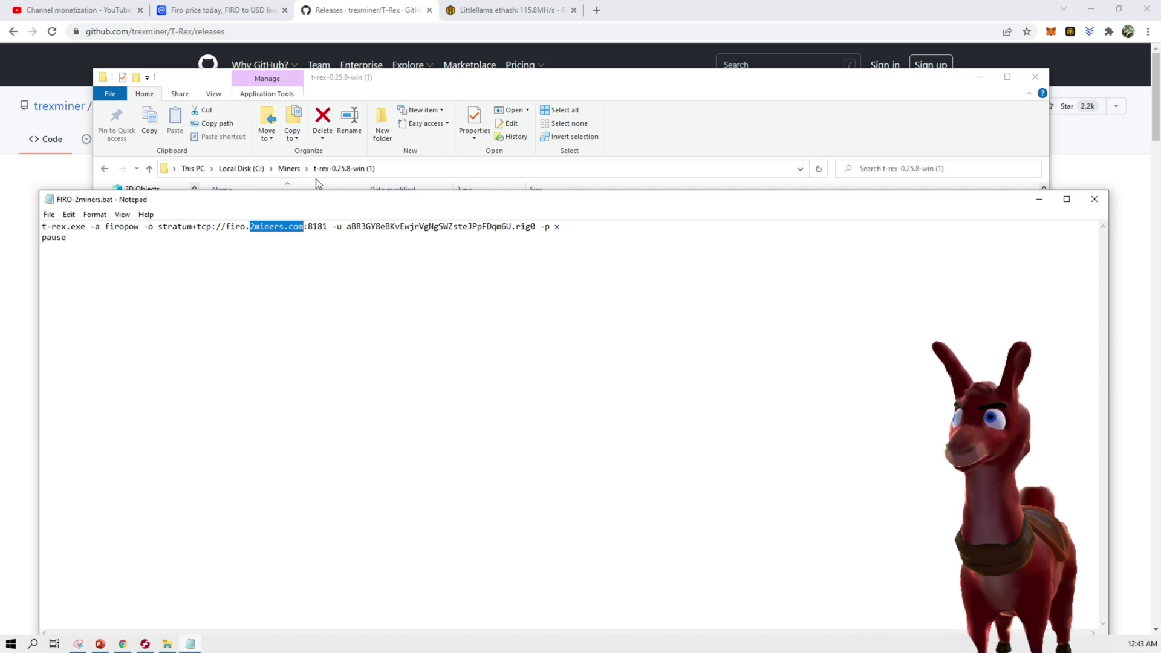
pyautogui.click(596, 10)
# Load 2miners.com, open the Firo pool's How to Start page and select the us-firo.2miners.com:8181 GPU server
pyautogui.write('2miners.com/')
pyautogui.press('Return')
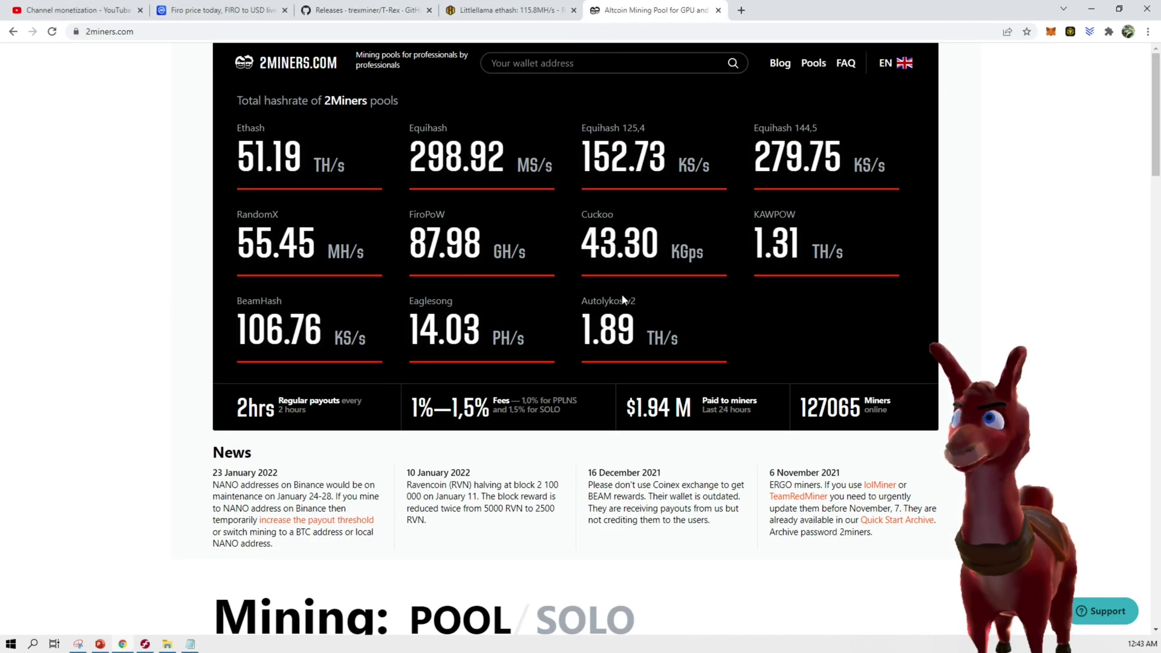
pyautogui.scroll(-9, 657, 334)
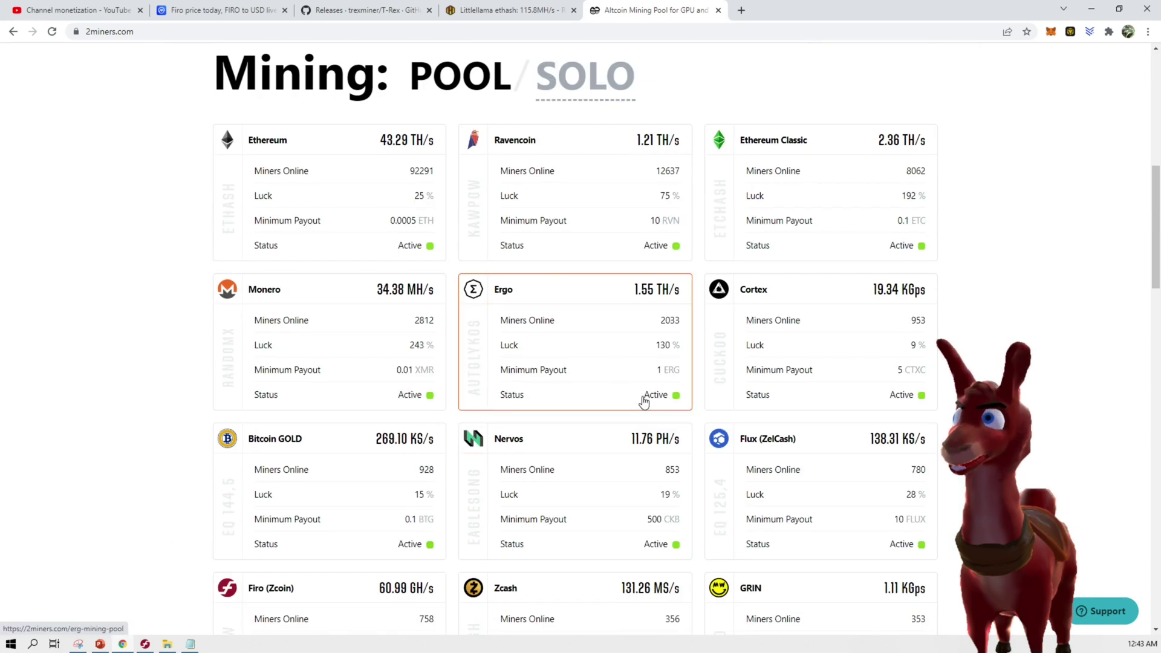
pyautogui.scroll(-4, 644, 399)
pyautogui.click(308, 378)
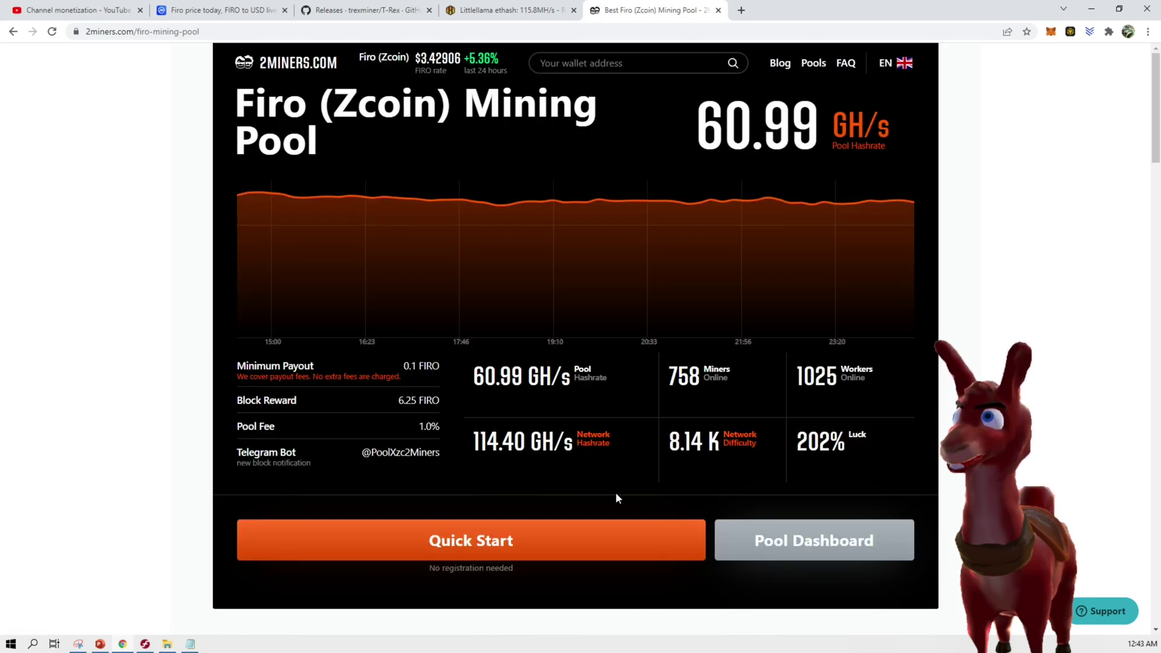
pyautogui.scroll(-2, 615, 499)
pyautogui.click(553, 431)
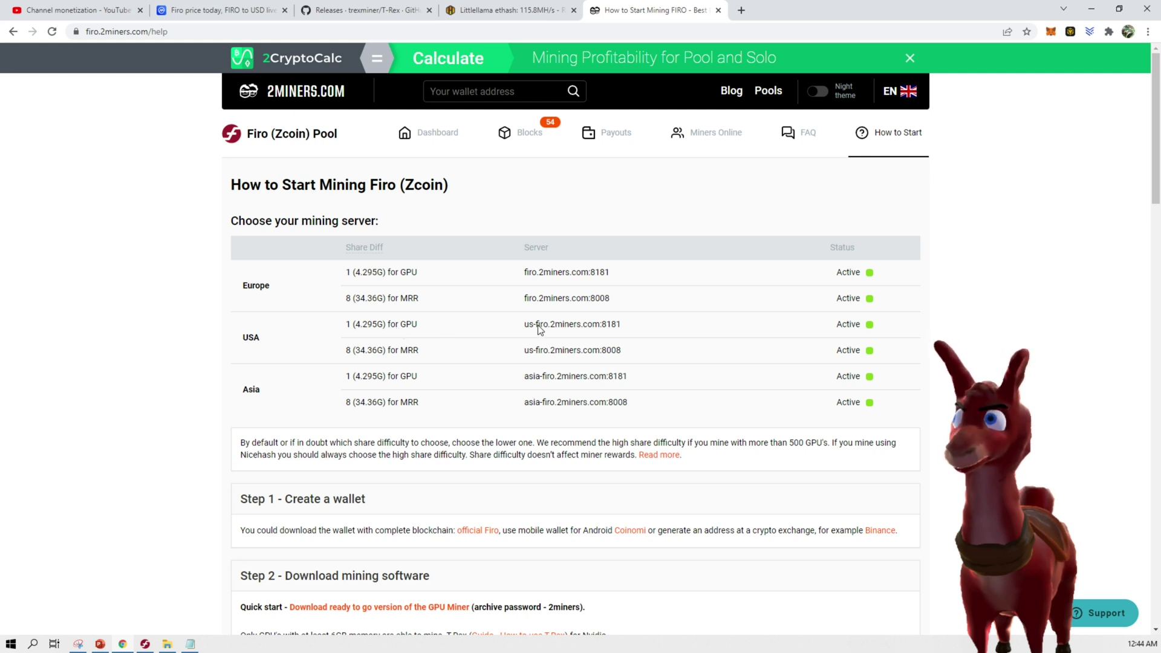
pyautogui.moveTo(623, 325); pyautogui.dragTo(527, 328)
pyautogui.hotkey('ctrl', 'c')
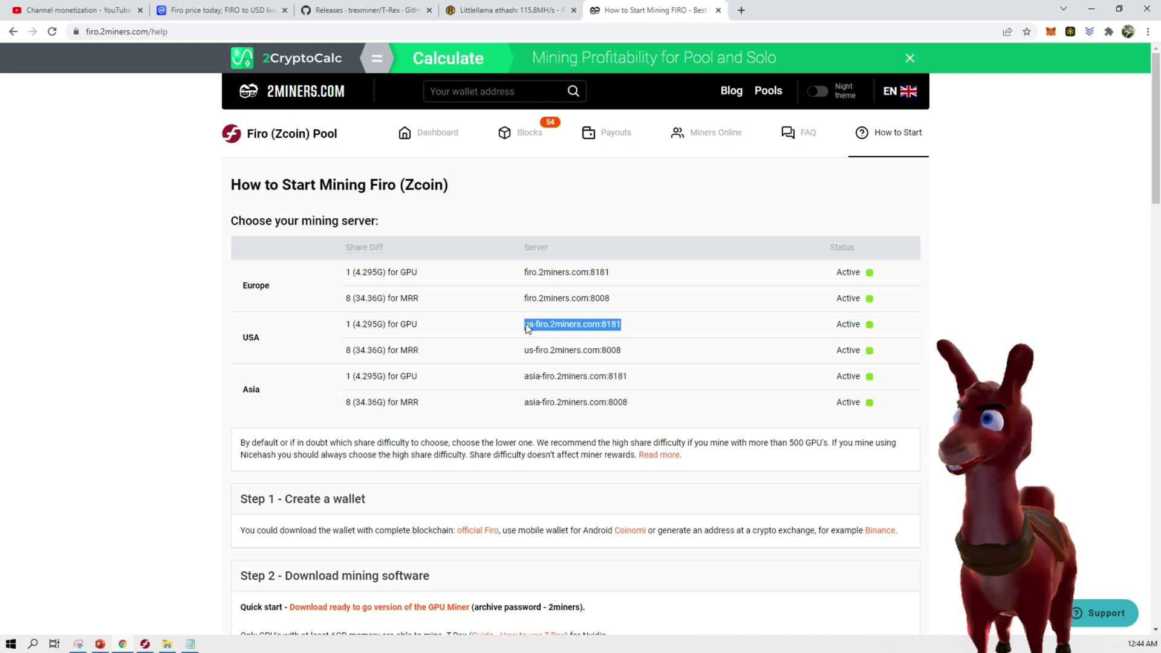
# In FIRO-2miners.bat, replace the pool server with us-firo.2miners.com:8181 and paste in the new Firo wallet address
pyautogui.click(190, 644)
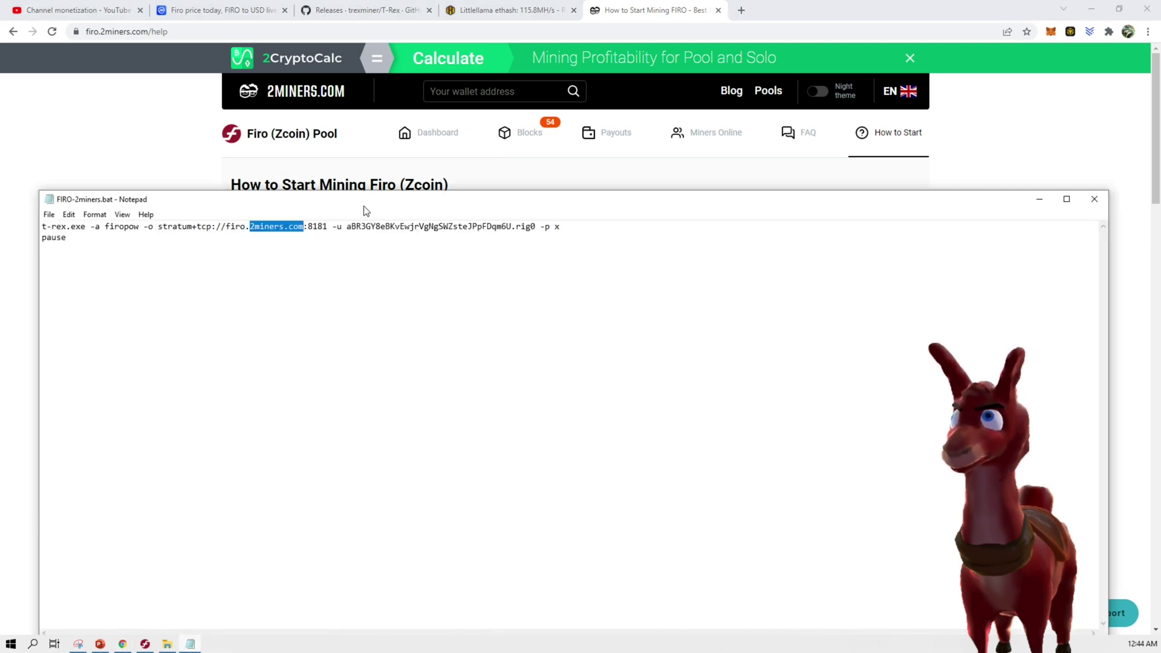
pyautogui.moveTo(367, 207); pyautogui.dragTo(445, 331)
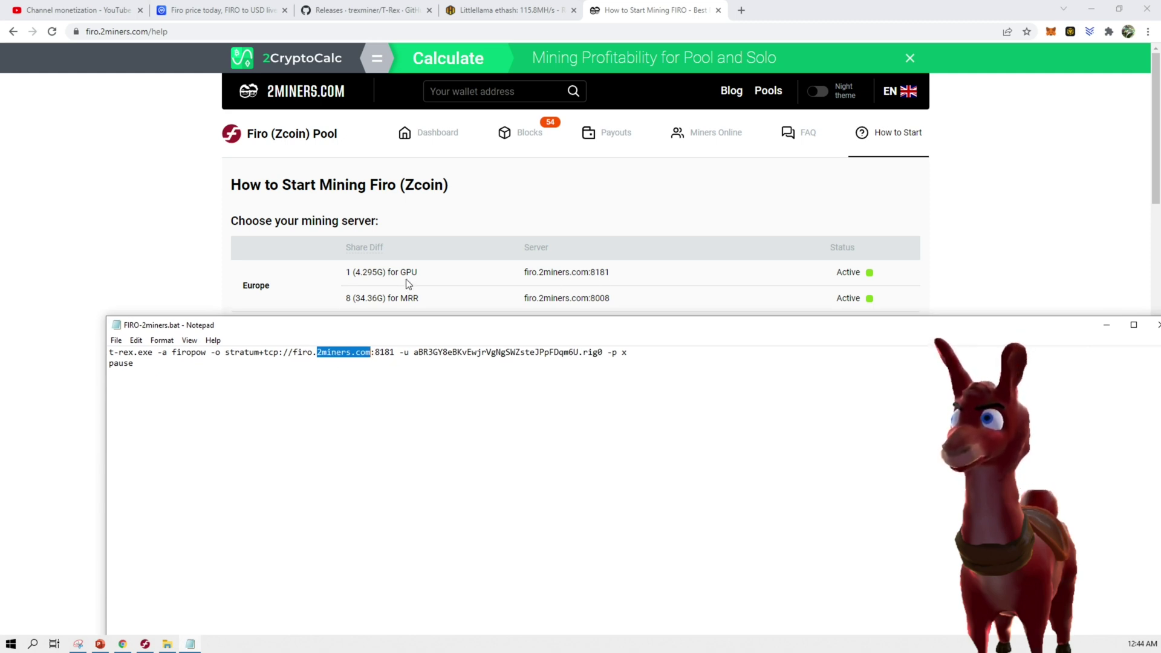
pyautogui.moveTo(293, 352); pyautogui.dragTo(393, 354)
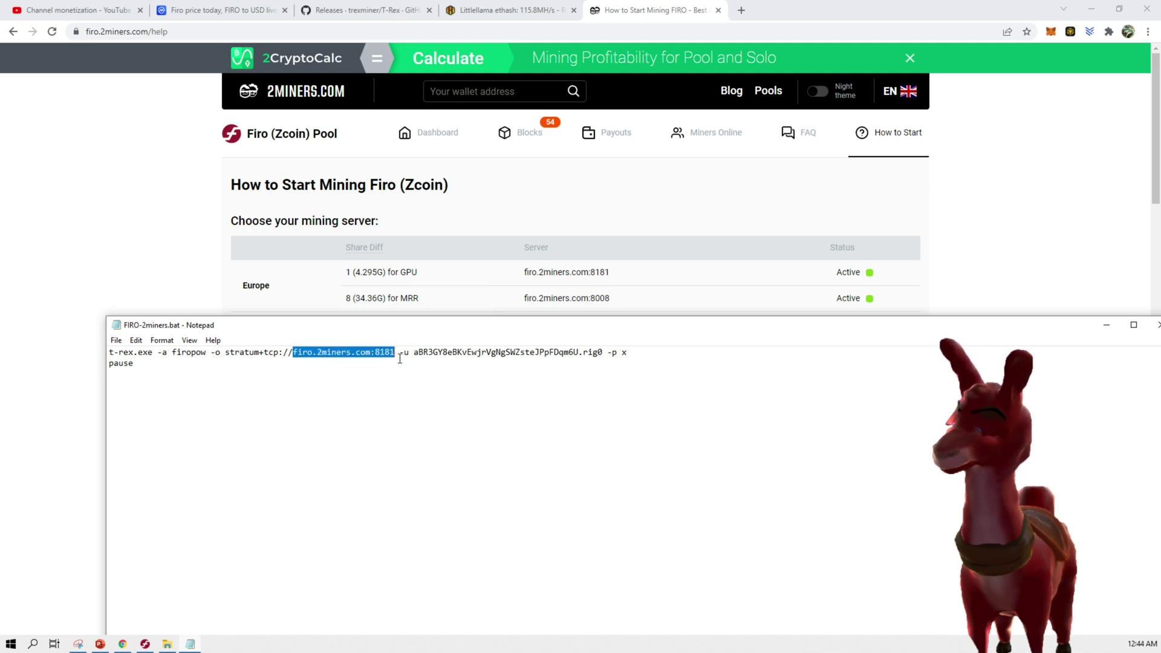
pyautogui.hotkey('ctrl', 'v')
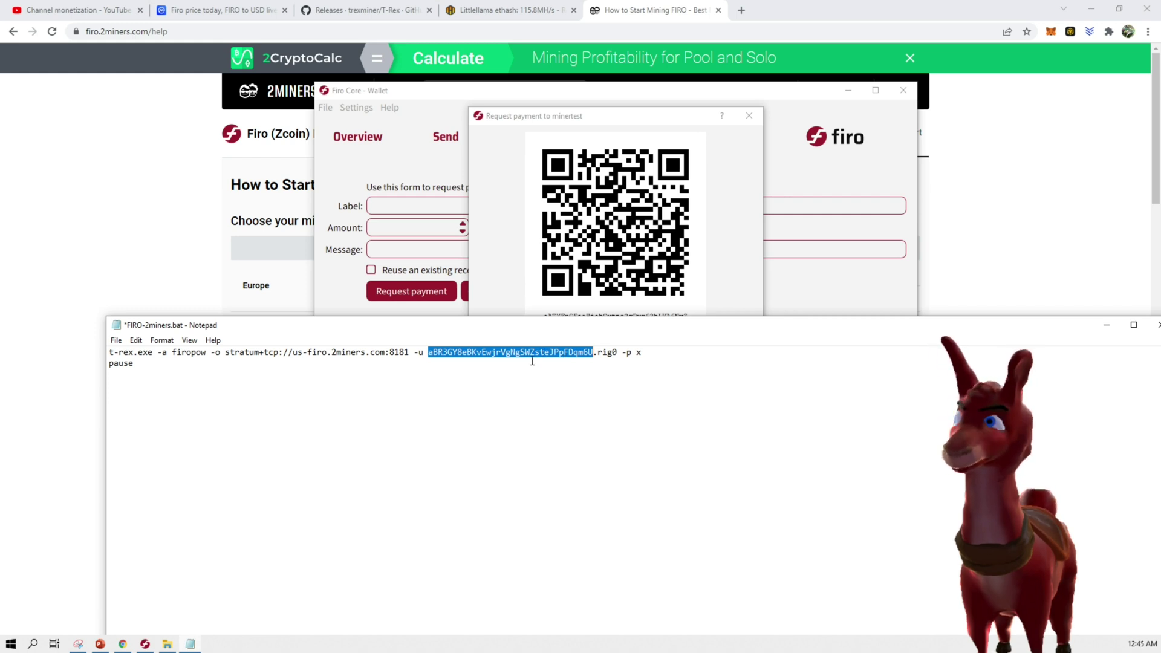
pyautogui.write('aATYFpCFeaHjobGytns2qPyr63bLKA6NvZ')
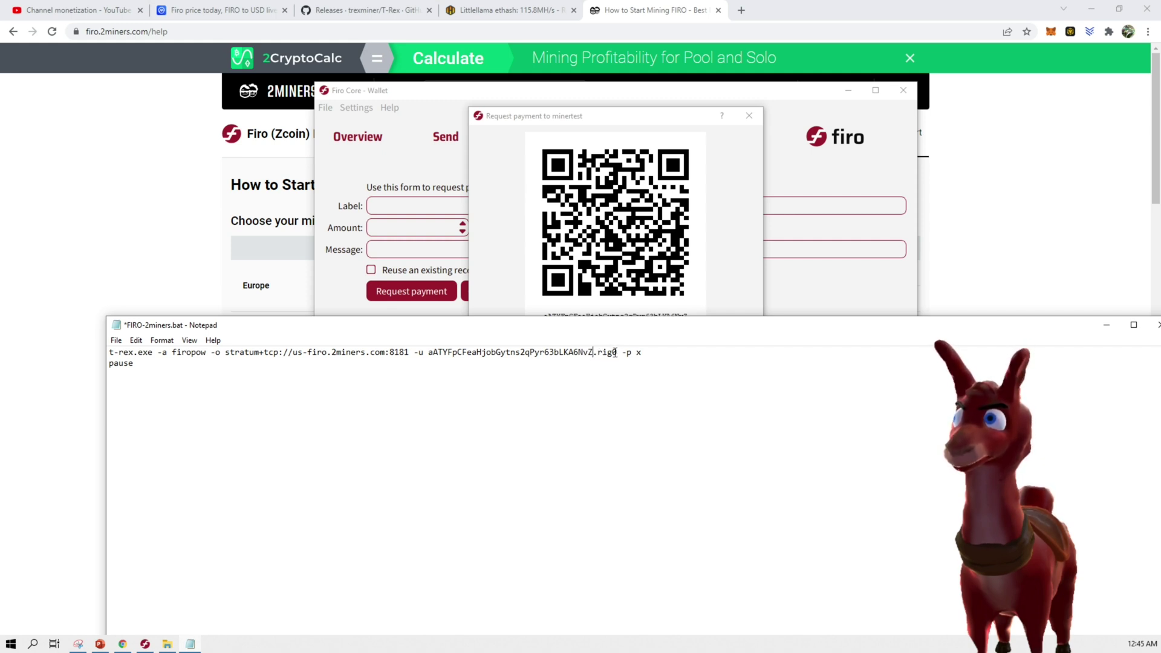
# Keep the worker name rig0 and save FIRO-2miners.bat on closing Notepad
pyautogui.moveTo(617, 352); pyautogui.dragTo(600, 353)
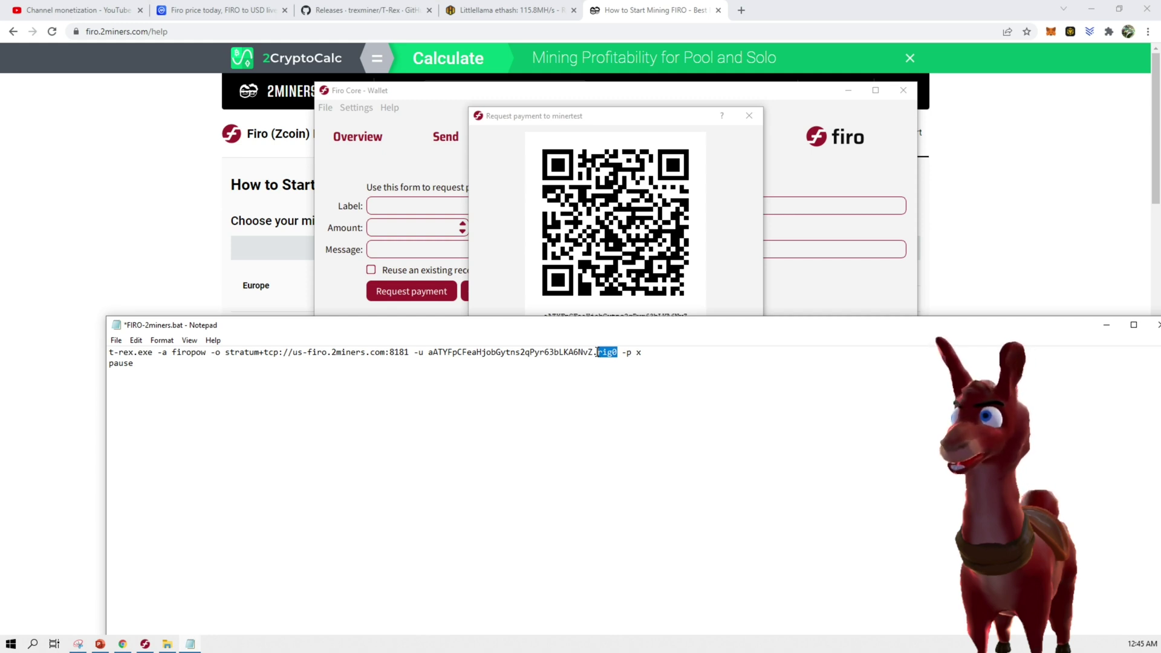
pyautogui.moveTo(595, 352); pyautogui.dragTo(603, 352)
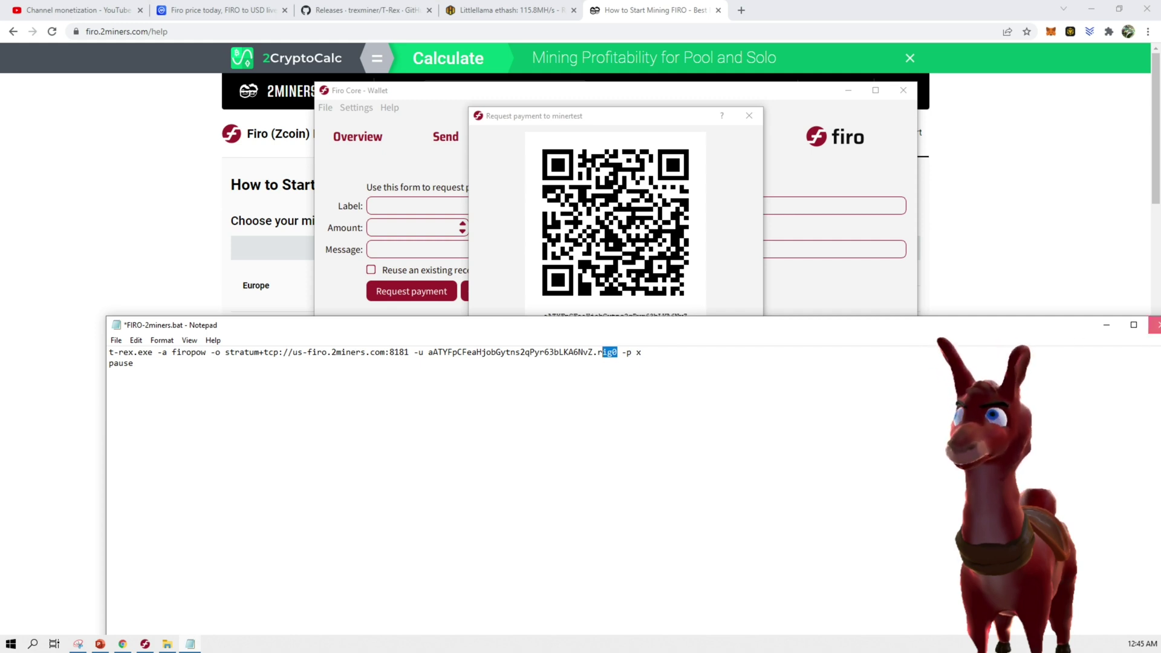
pyautogui.click(1155, 325)
pyautogui.click(546, 335)
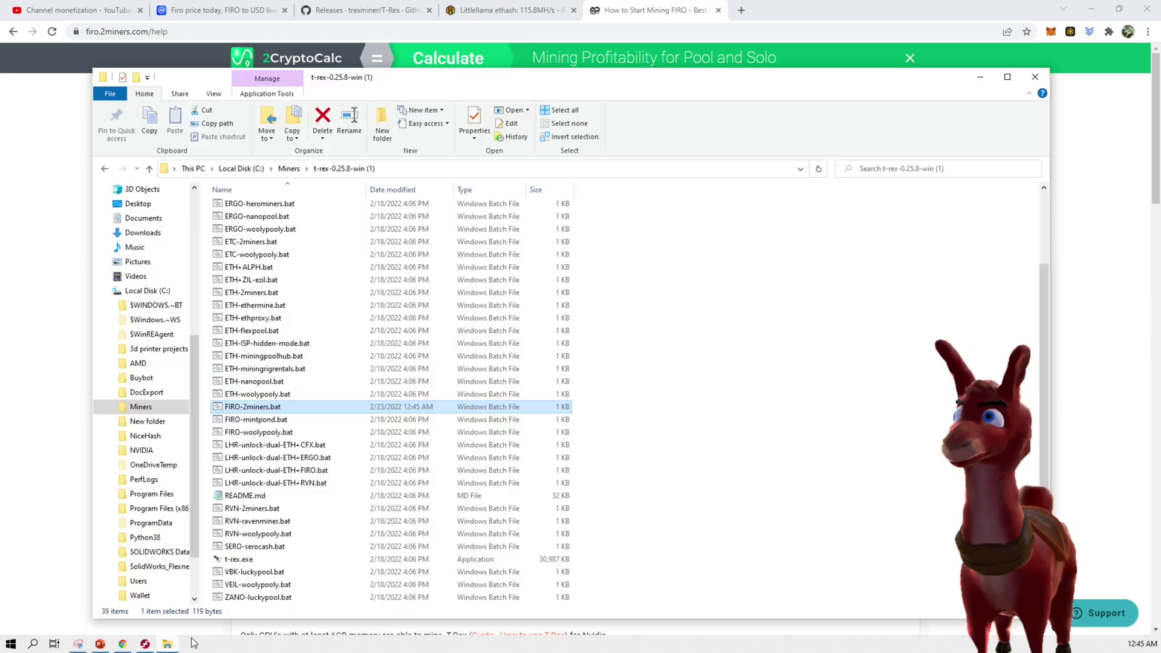
# Launch FIRO-2miners.bat to mine on both GPUs, review the RTX 3080's Afterburner clocks, then close Afterburner
pyautogui.doubleClick(254, 406)
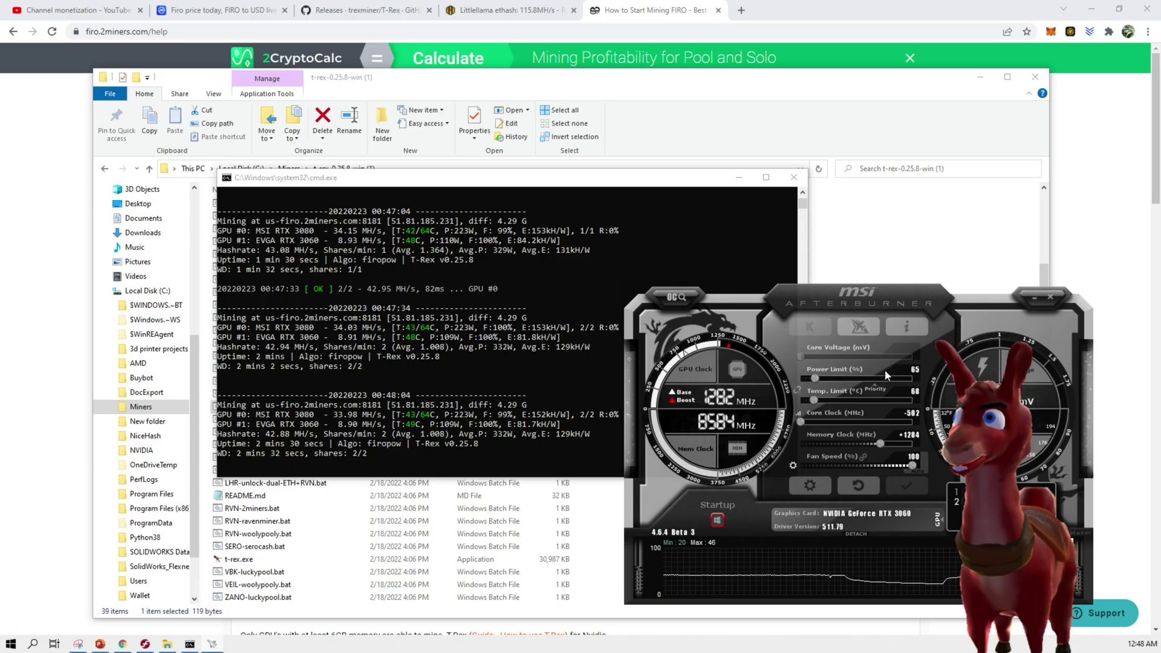
pyautogui.click(938, 524)
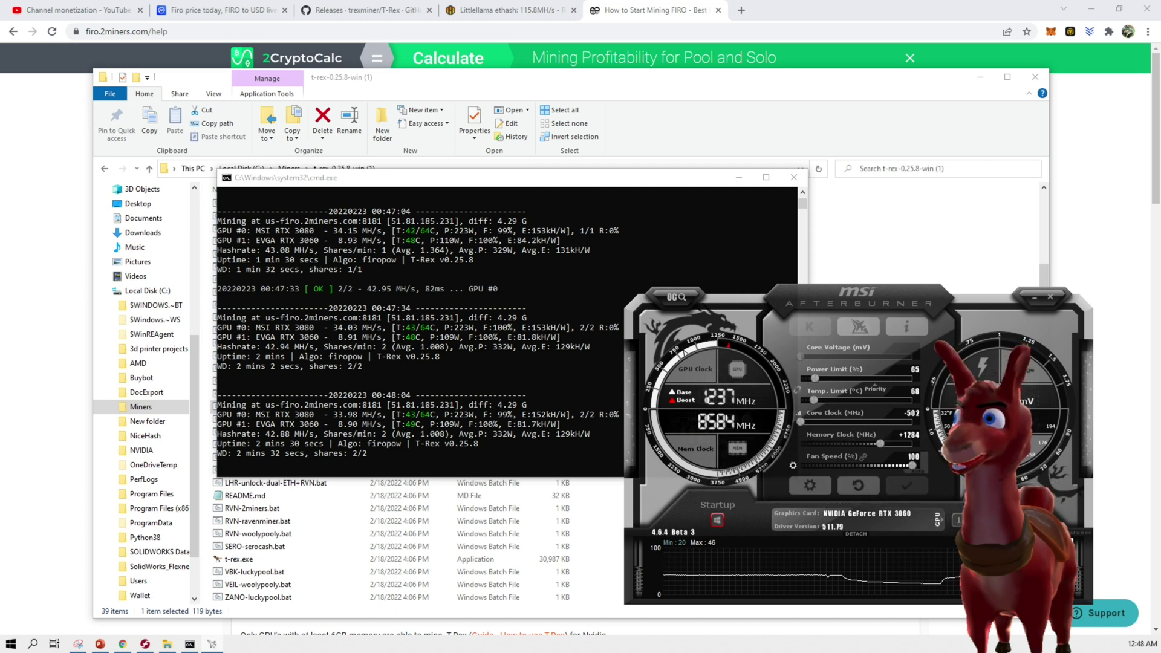
pyautogui.click(938, 520)
pyautogui.click(957, 491)
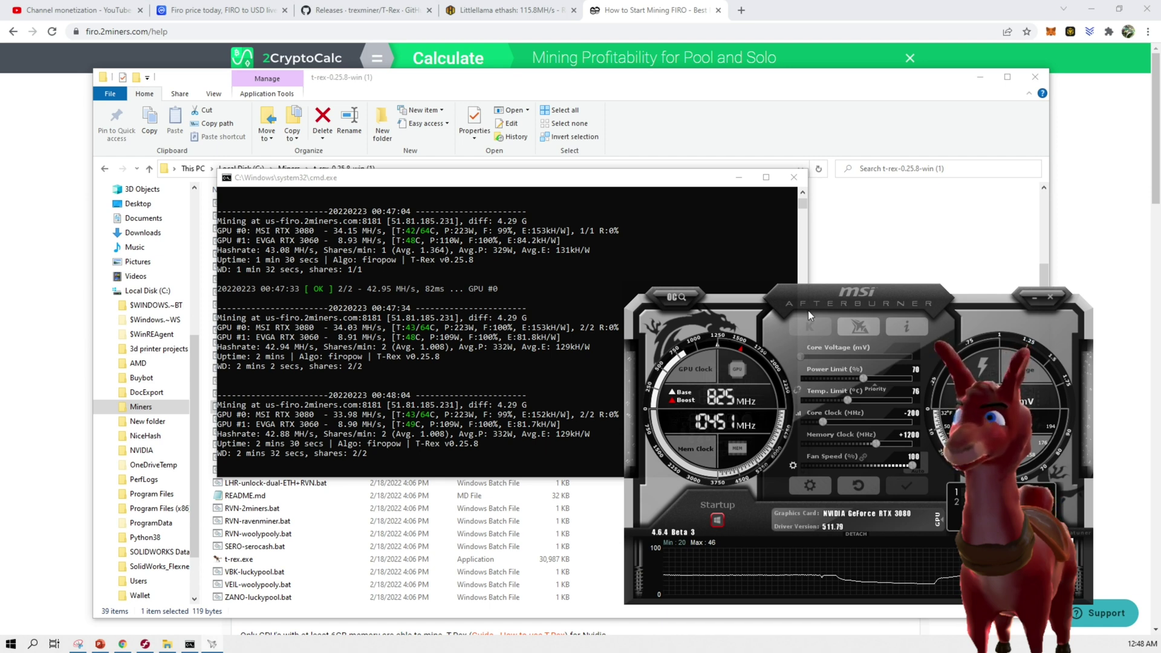
pyautogui.click(1031, 297)
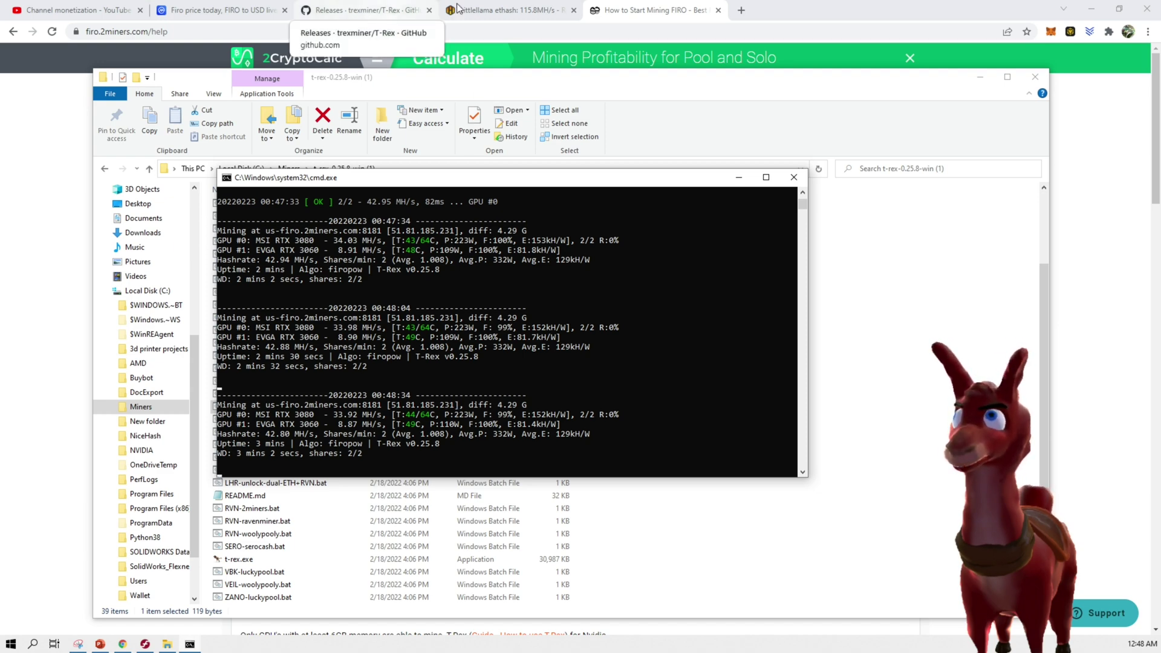
# Look up the Firo wallet on 2miners to see 2 workers (including rig0) at 47.72 MH/s
pyautogui.click(862, 4)
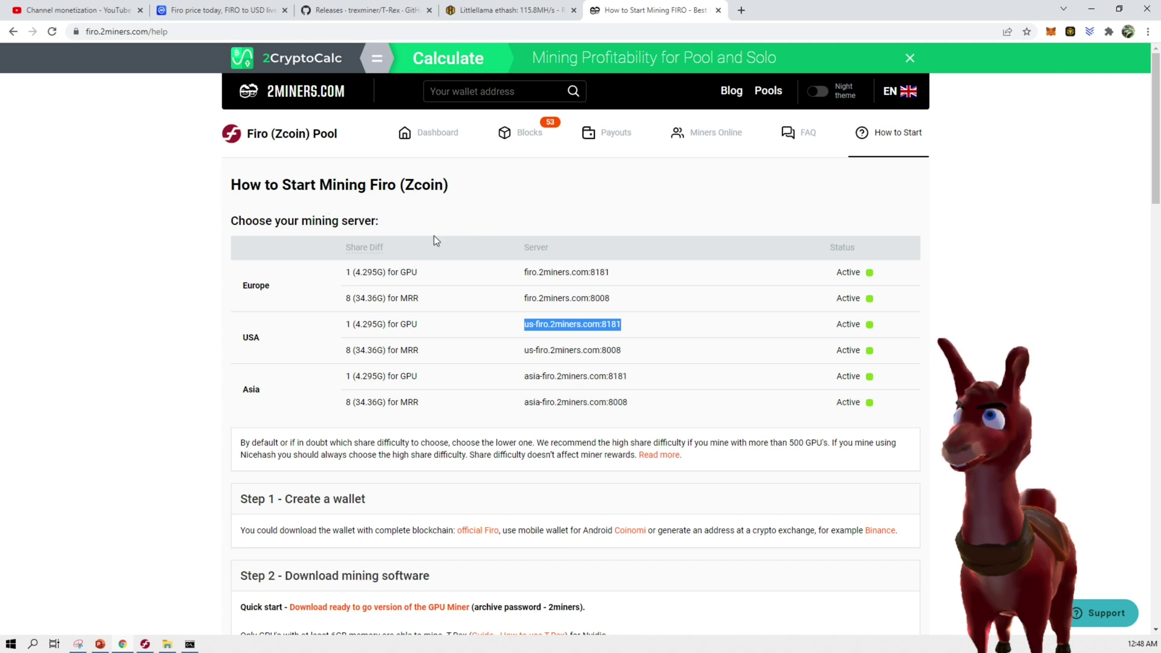
pyautogui.click(495, 91)
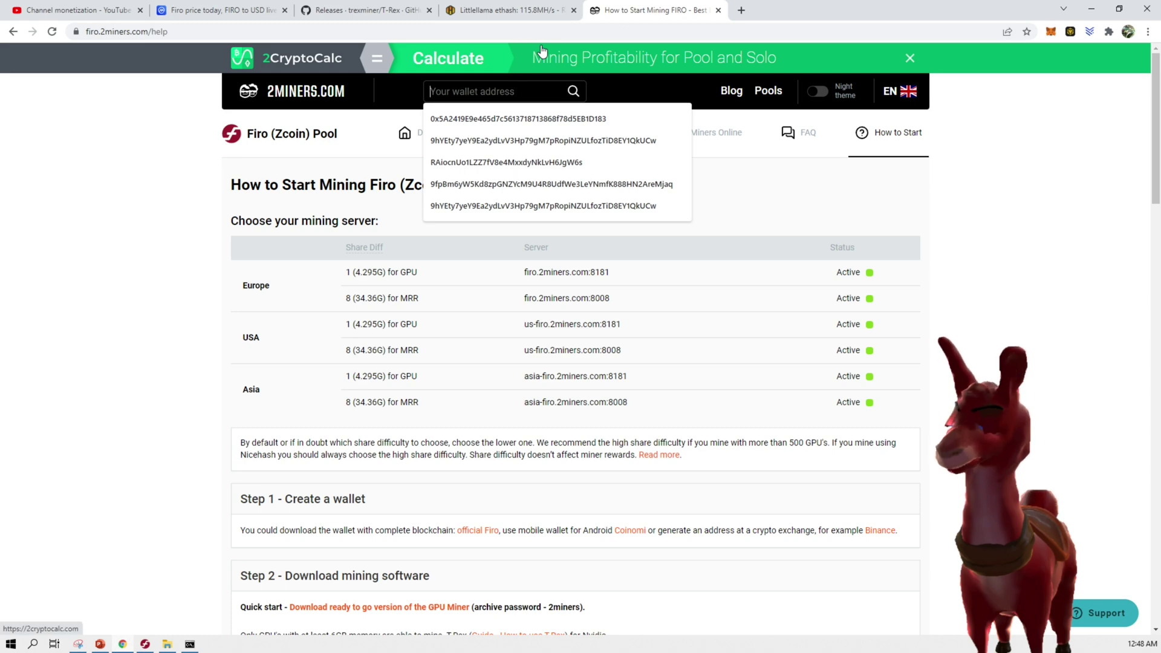
pyautogui.write('aATYFpCFeaHjobGytns2qPyr63bLKA6NvZ')
pyautogui.click(573, 90)
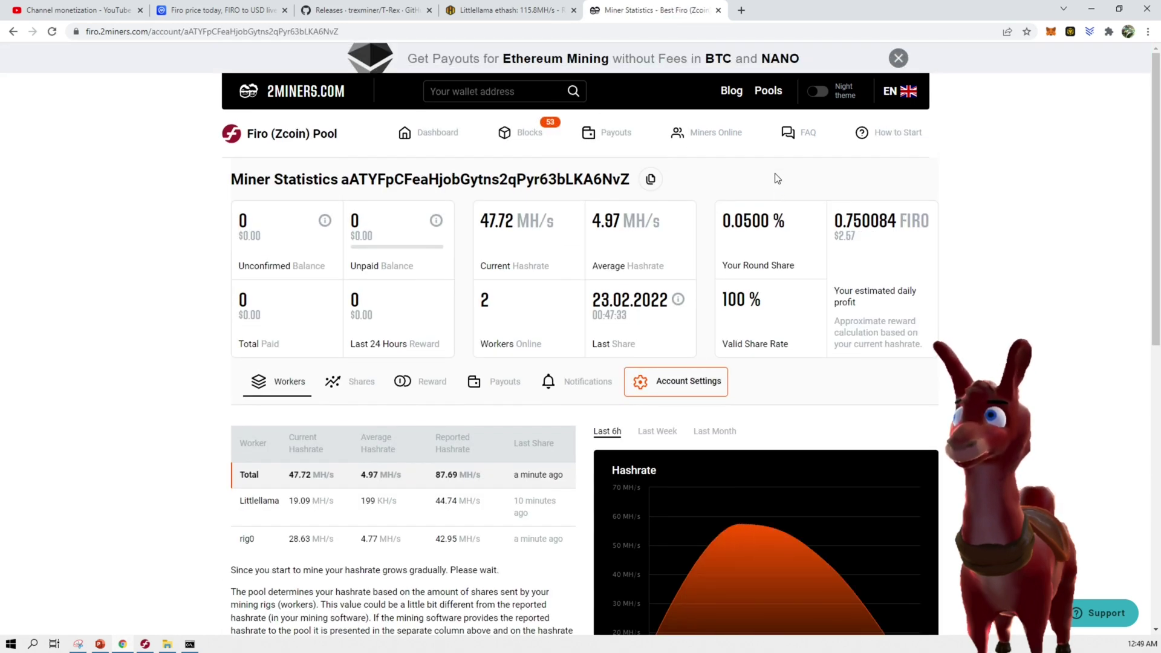
pyautogui.scroll(-2, 568, 343)
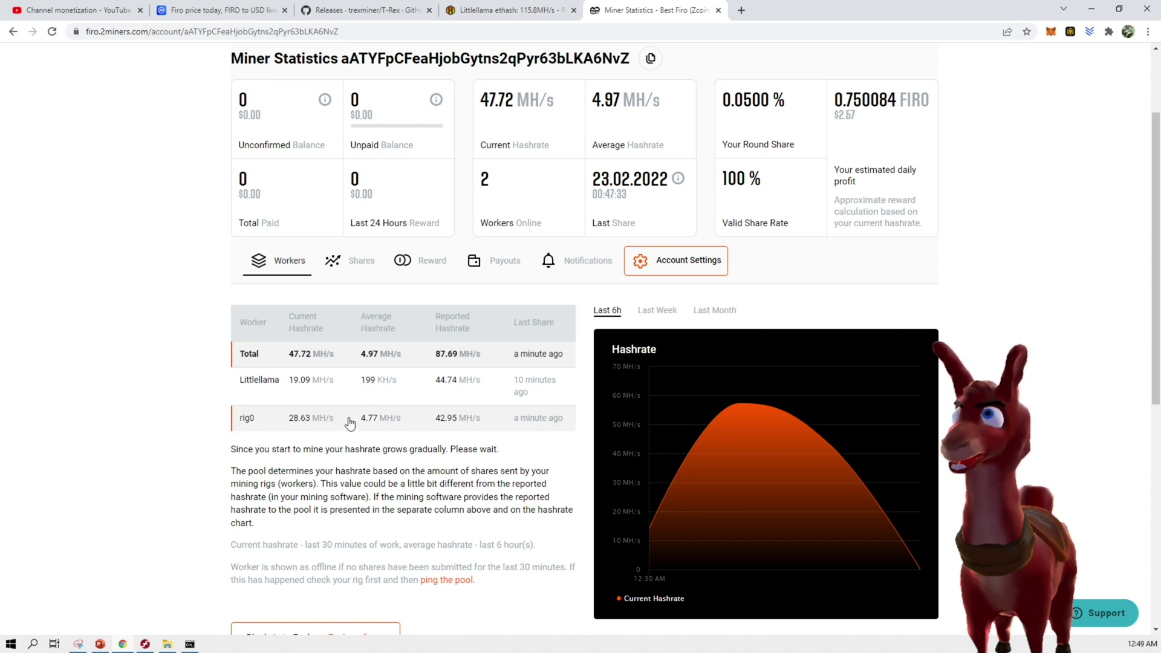
pyautogui.scroll(2, 360, 414)
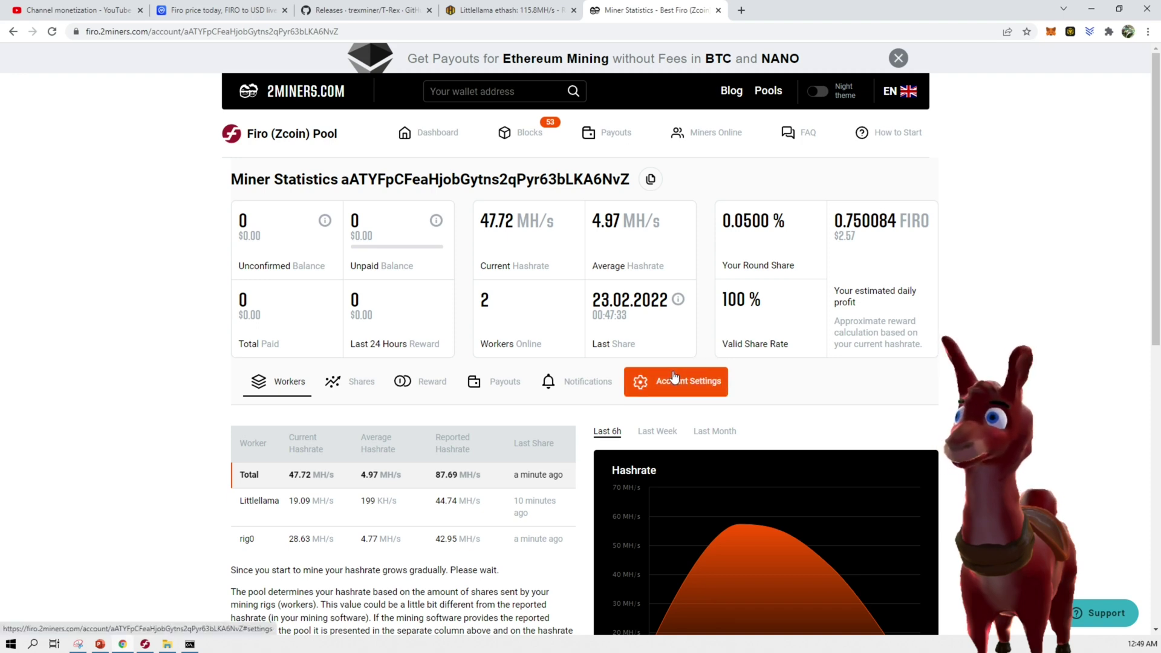
pyautogui.scroll(-8, 673, 376)
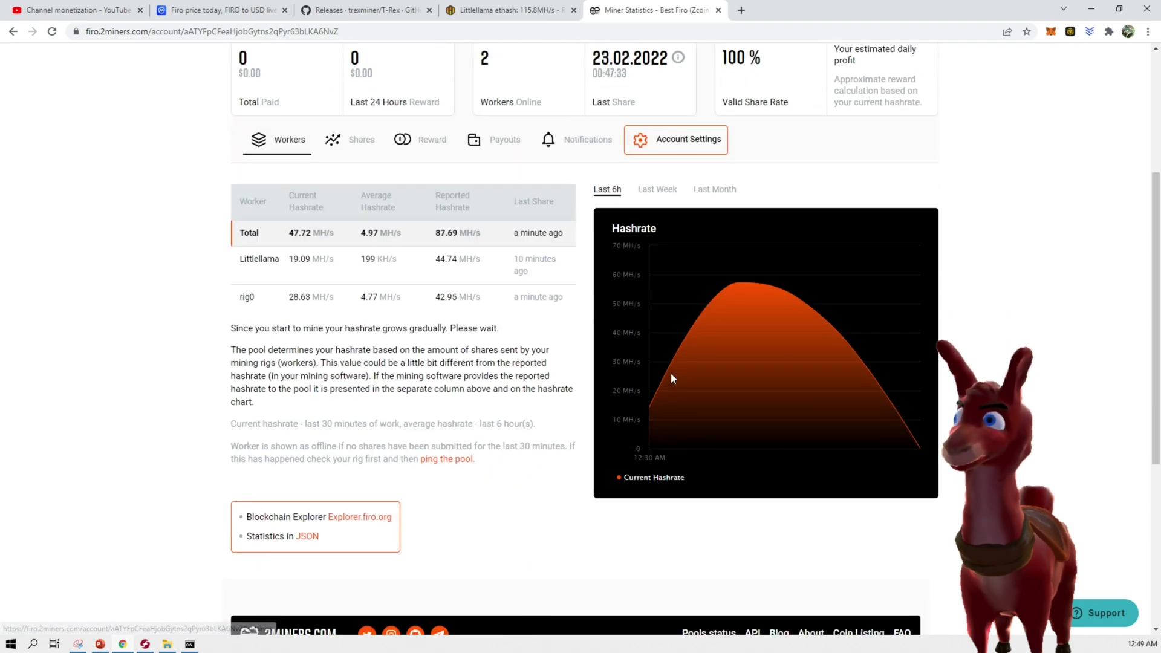
pyautogui.scroll(8, 670, 373)
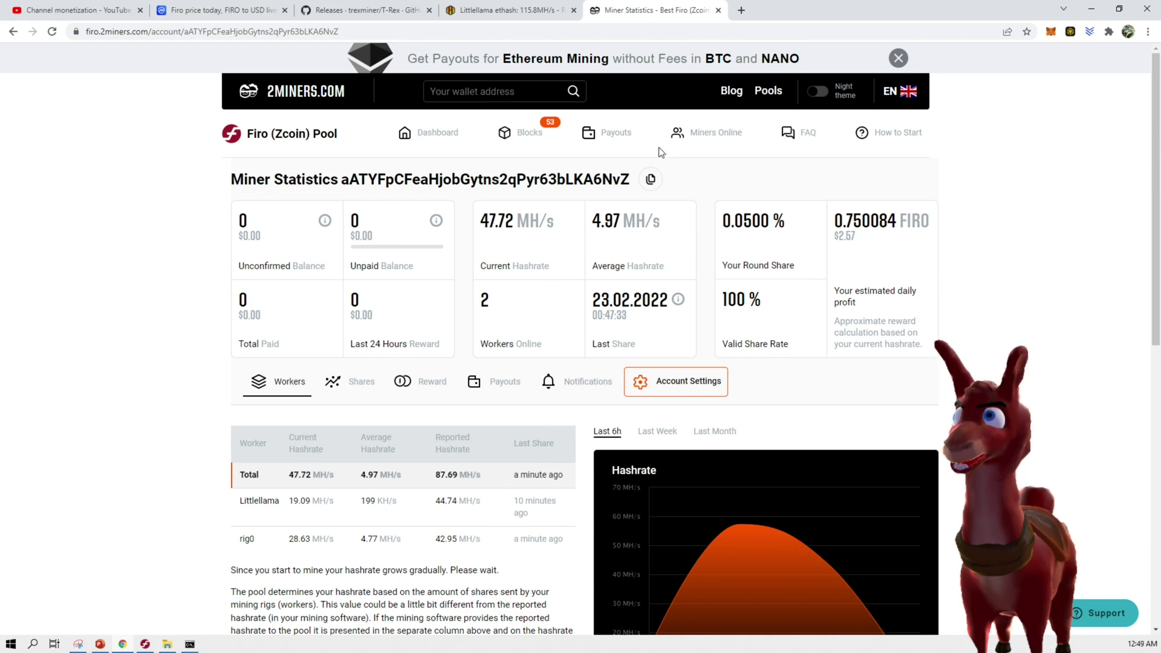
# Open whattomine.com and deselect Ethash, Ethash4G, Zhash, CNHeavy and CNGPU, leaving only FiroPow
pyautogui.hotkey('ctrl', 't')
pyautogui.write('wha')
pyautogui.press('Return')
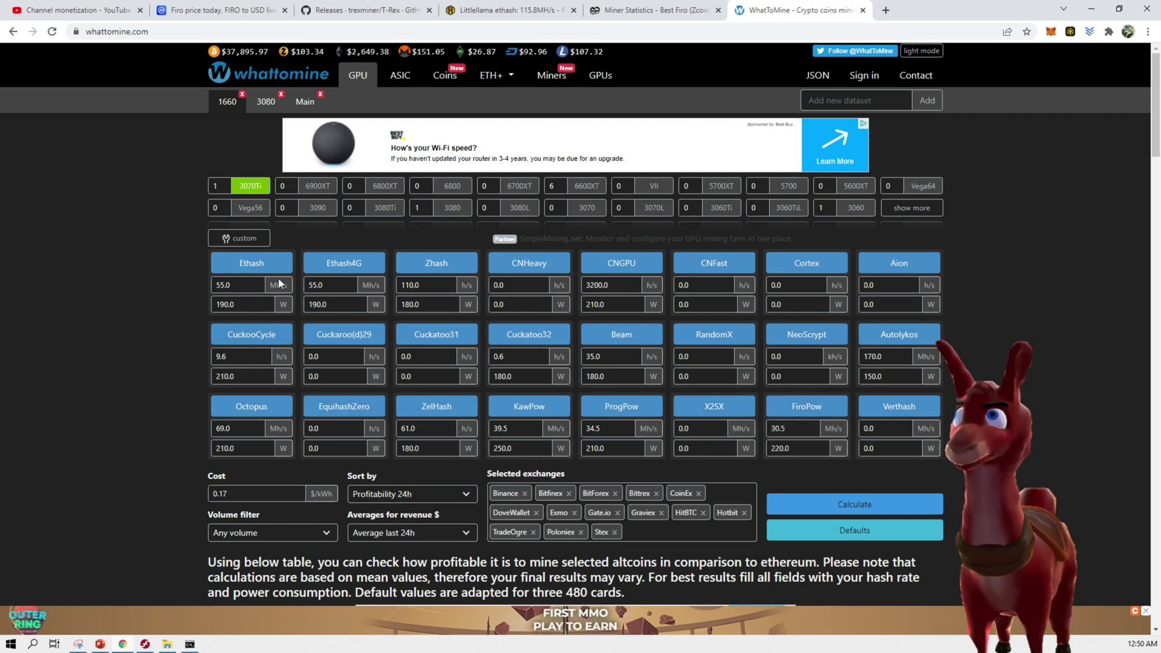
pyautogui.click(252, 263)
pyautogui.click(344, 263)
pyautogui.click(436, 263)
pyautogui.click(501, 264)
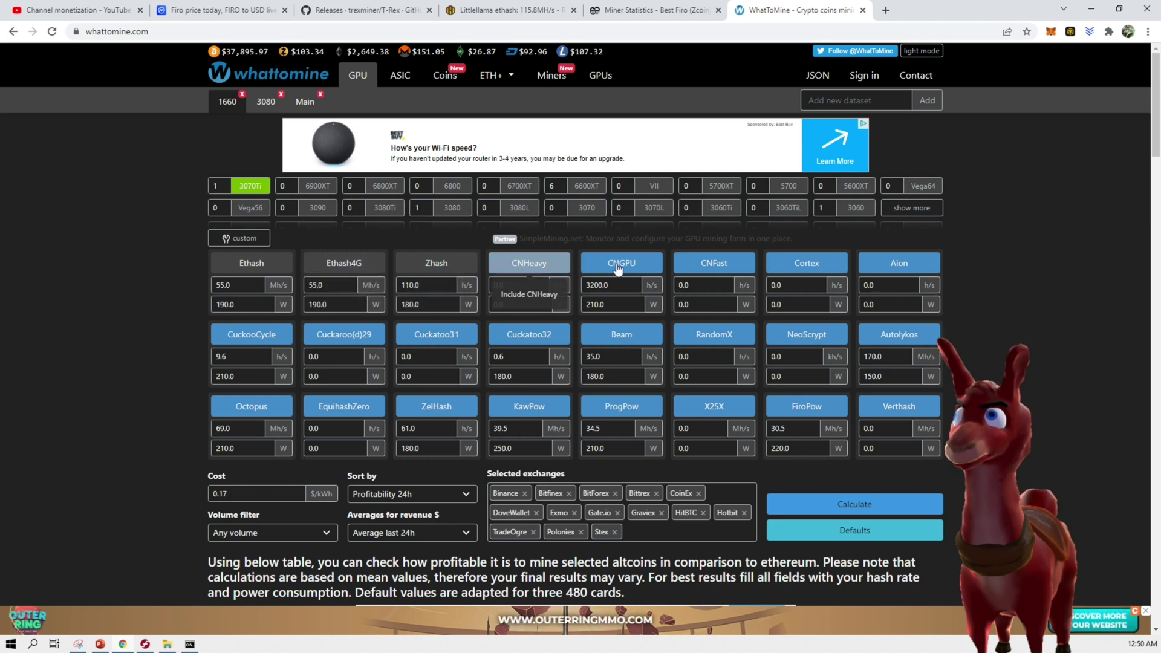
pyautogui.click(621, 262)
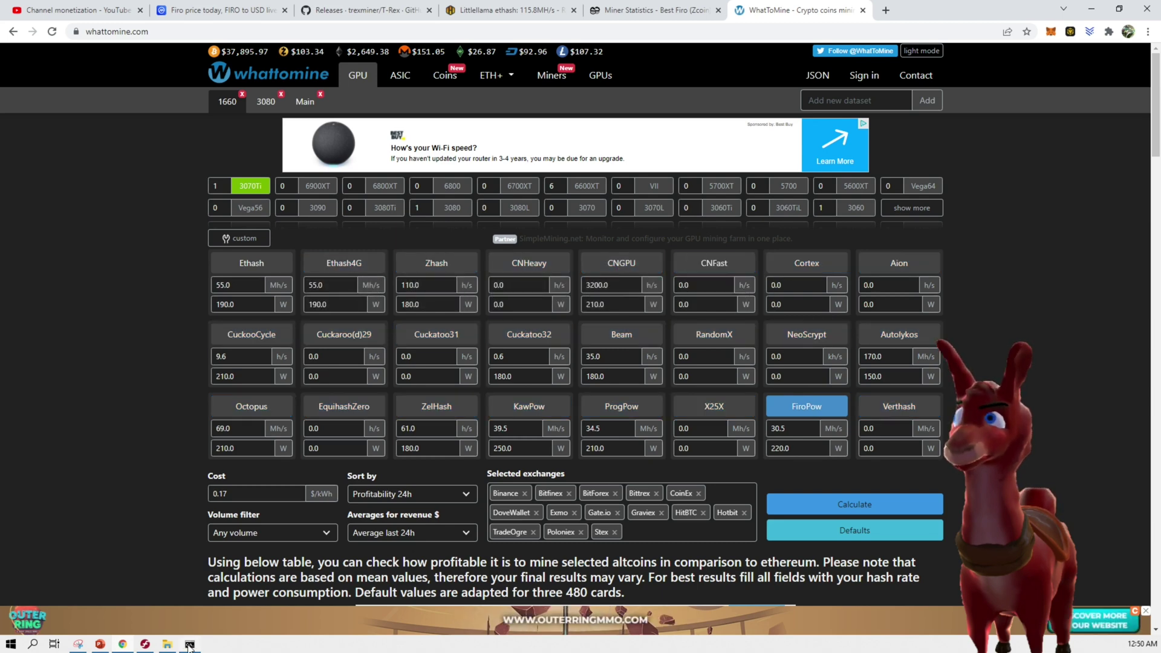
# Enter FiroPow hashrate 43 MH/s and power 300 W, matching the miner's reported hashrate
pyautogui.click(189, 645)
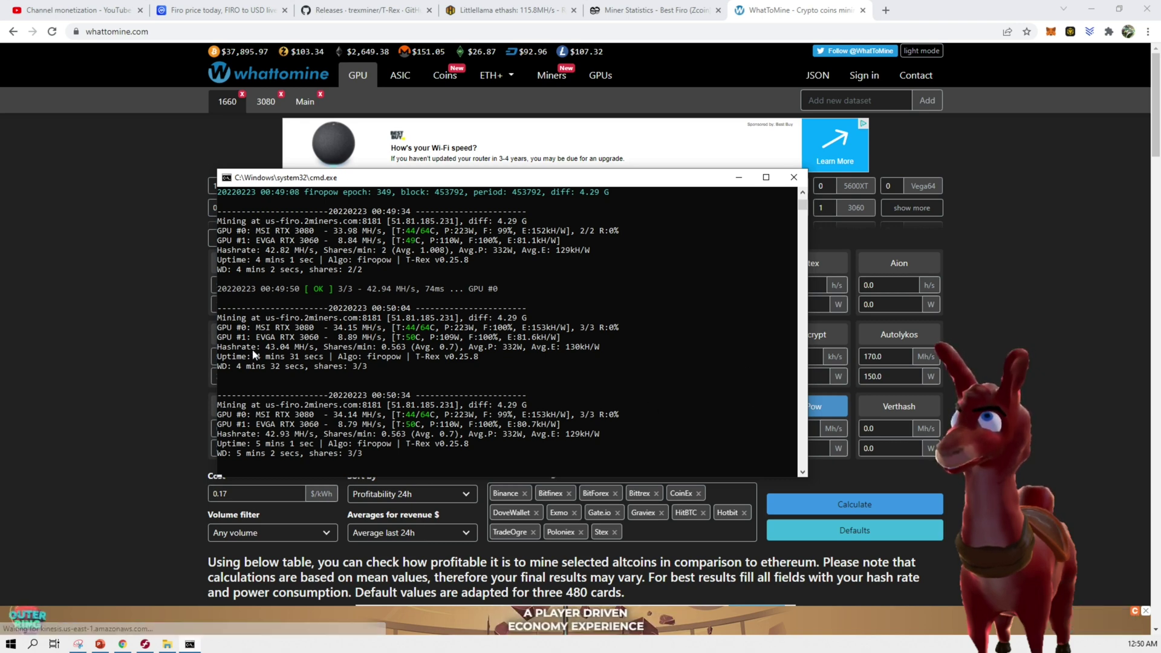
pyautogui.click(742, 390)
pyautogui.click(792, 428)
pyautogui.press('BackSpace')
pyautogui.press('BackSpace')
pyautogui.press('BackSpace')
pyautogui.press('BackSpace')
pyautogui.write('43')
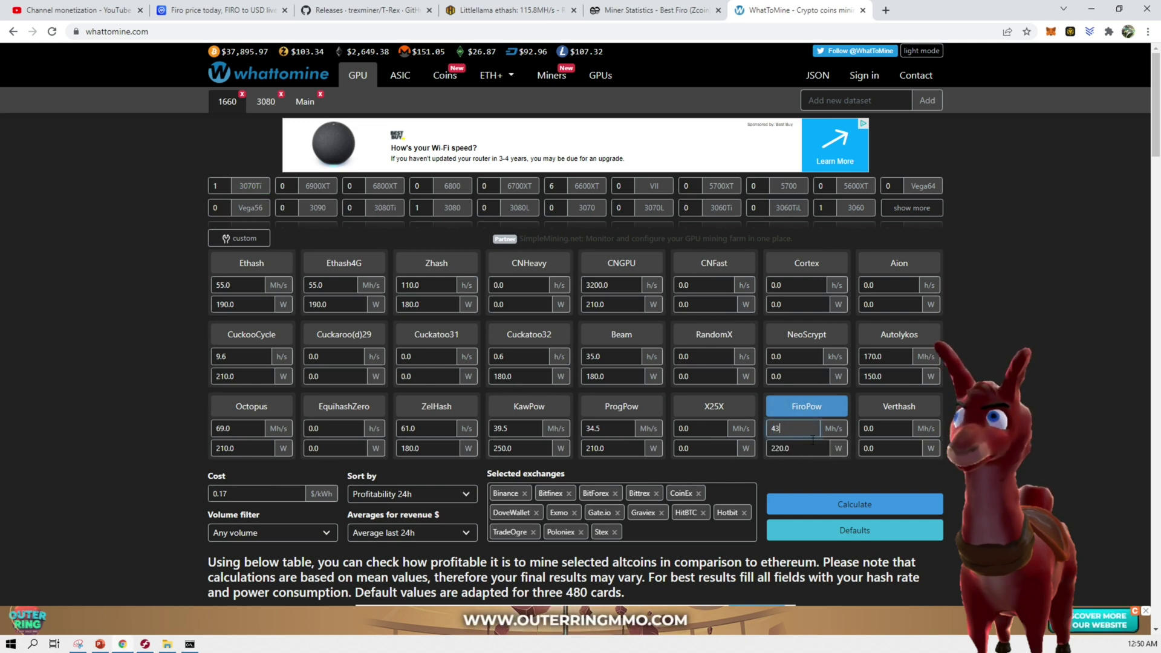
pyautogui.click(796, 448)
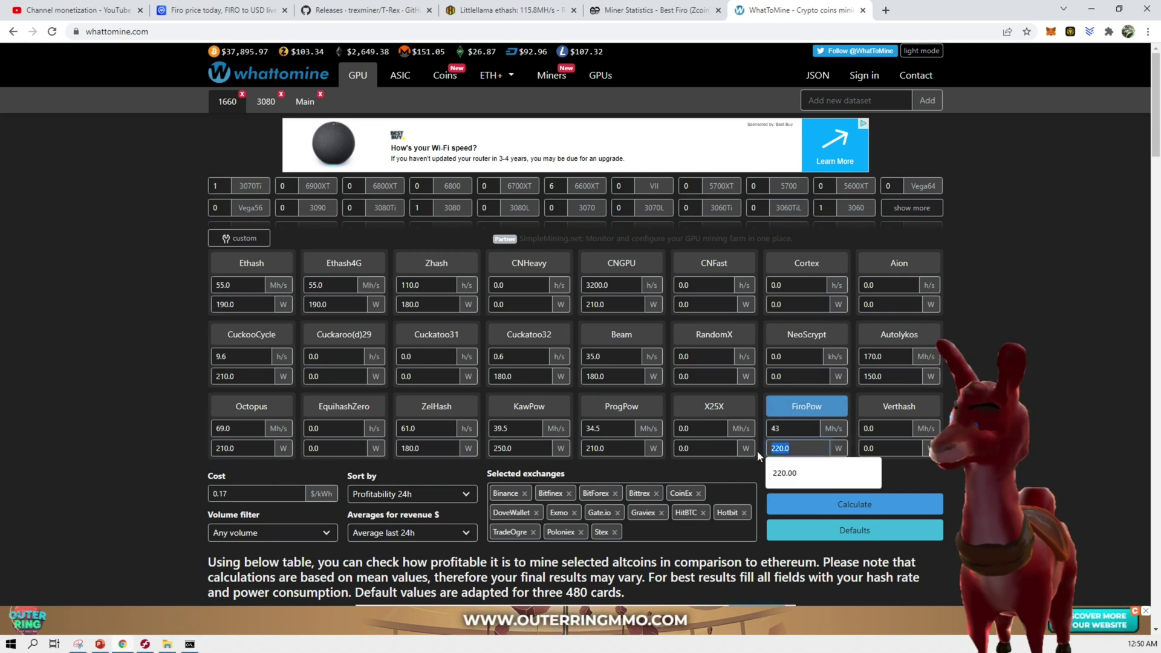
pyautogui.moveTo(796, 448); pyautogui.dragTo(759, 455)
pyautogui.write('300')
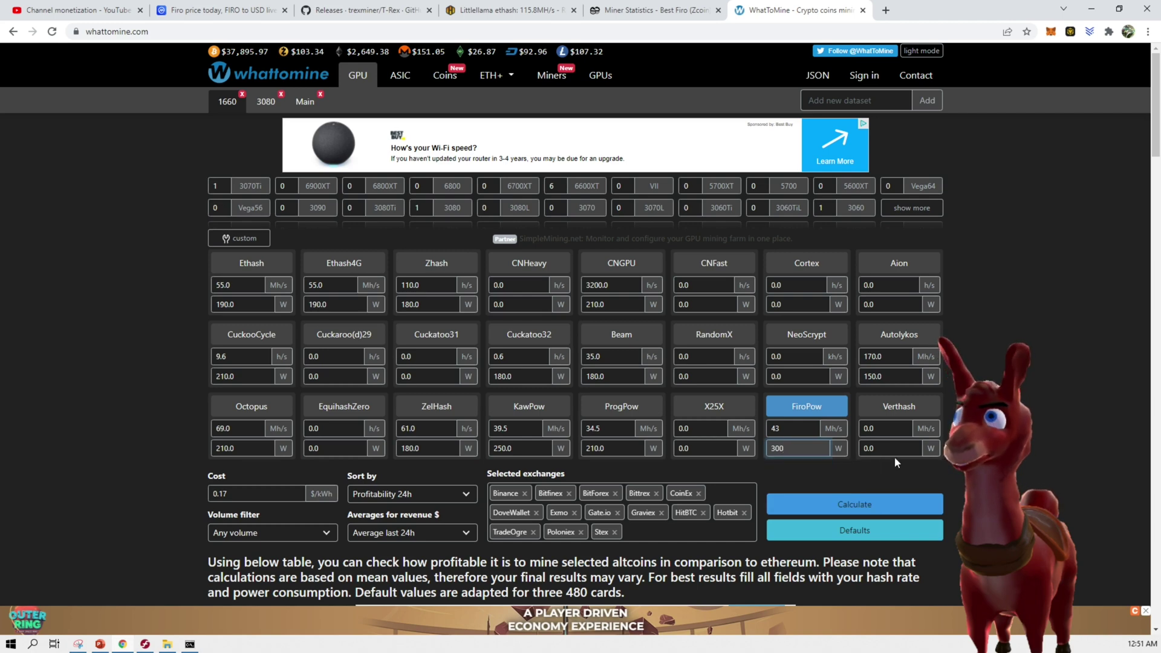
pyautogui.click(1028, 475)
pyautogui.click(854, 505)
pyautogui.scroll(-8, 539, 472)
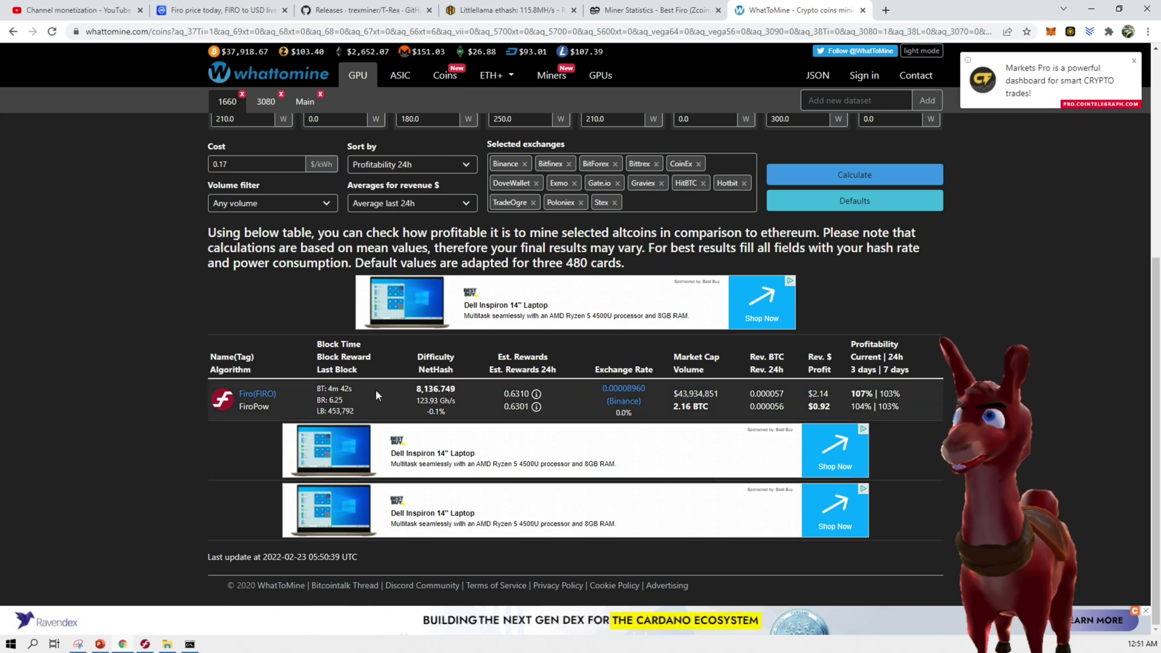
pyautogui.scroll(3, 257, 323)
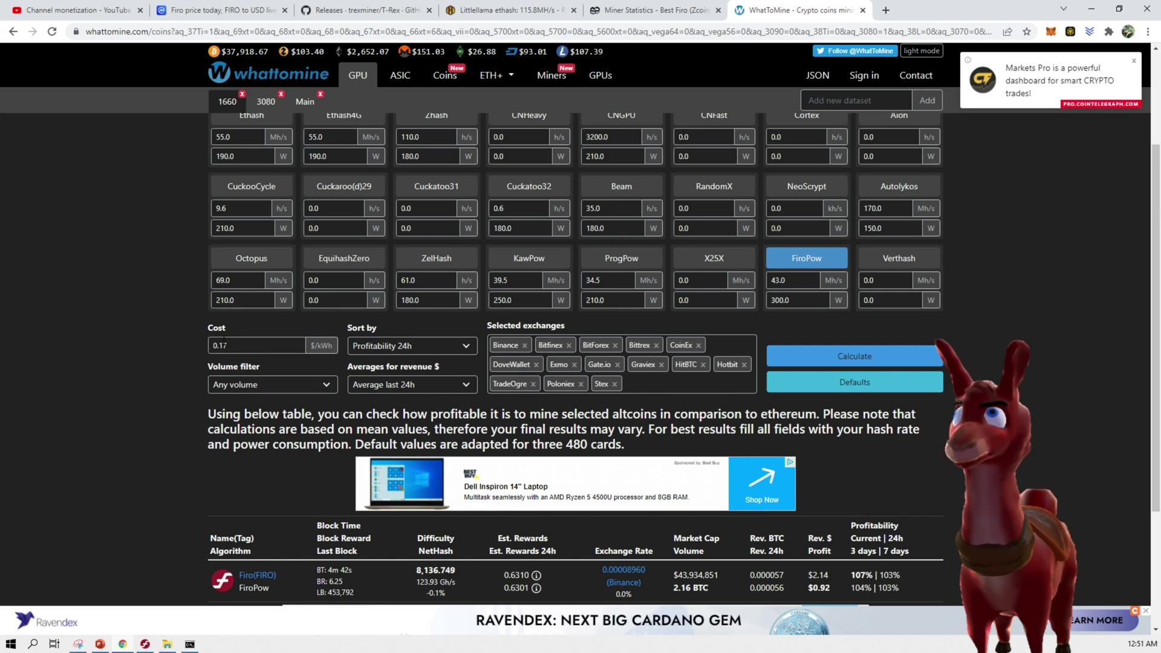
pyautogui.scroll(-3, 251, 339)
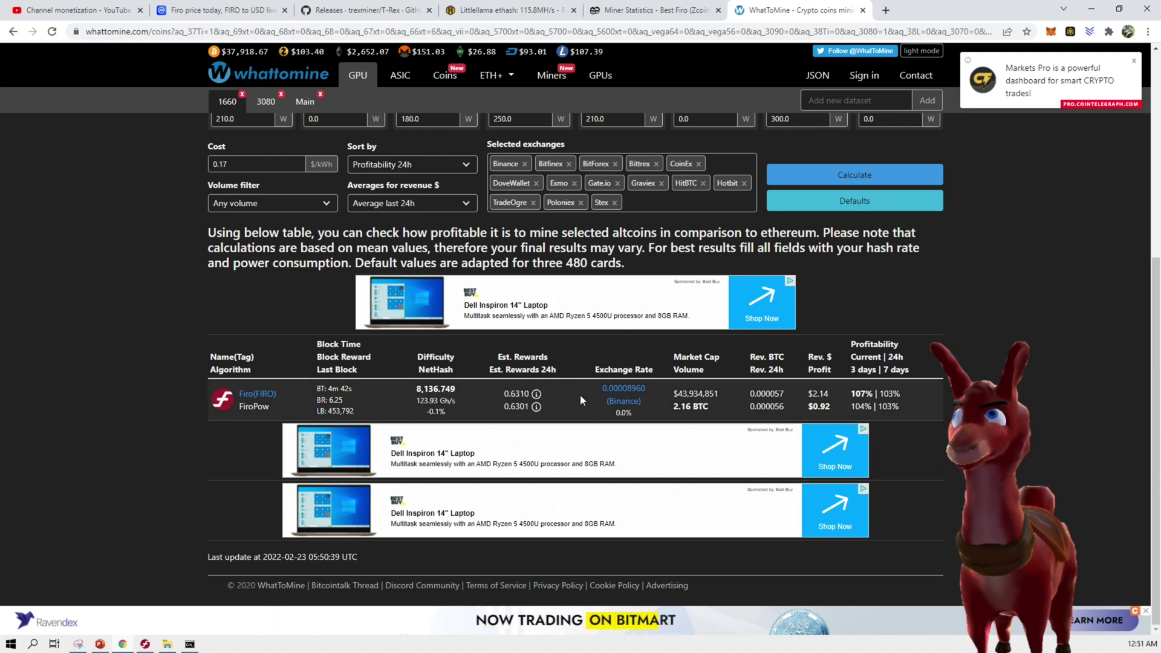
pyautogui.moveTo(536, 393)
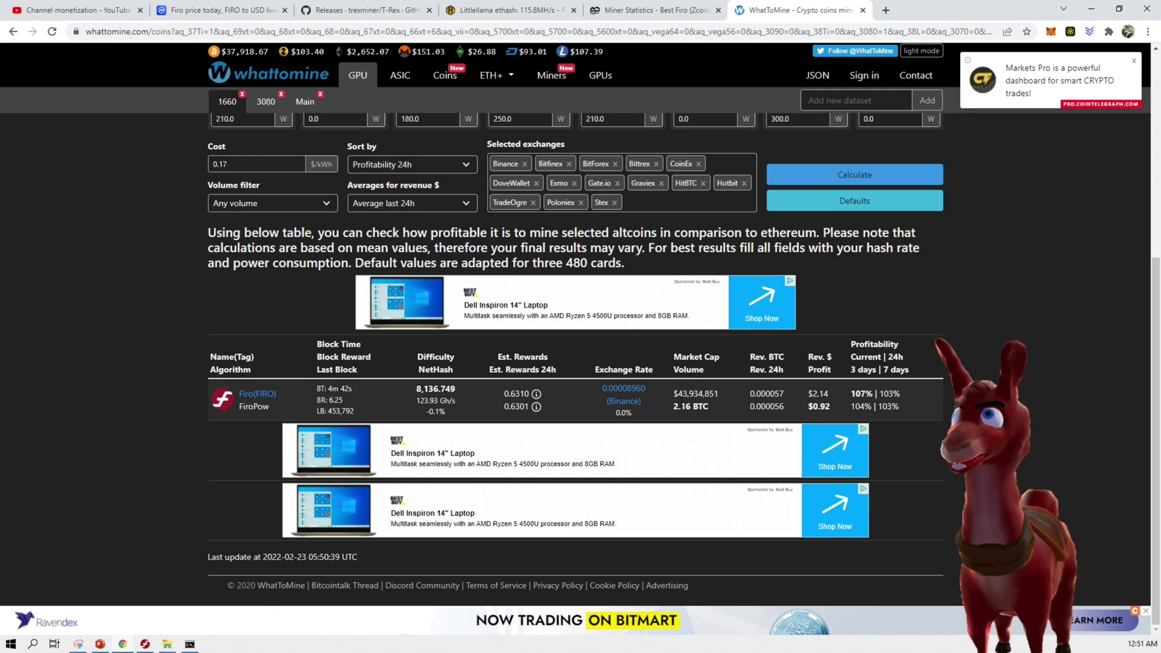
pyautogui.scroll(5, 745, 190)
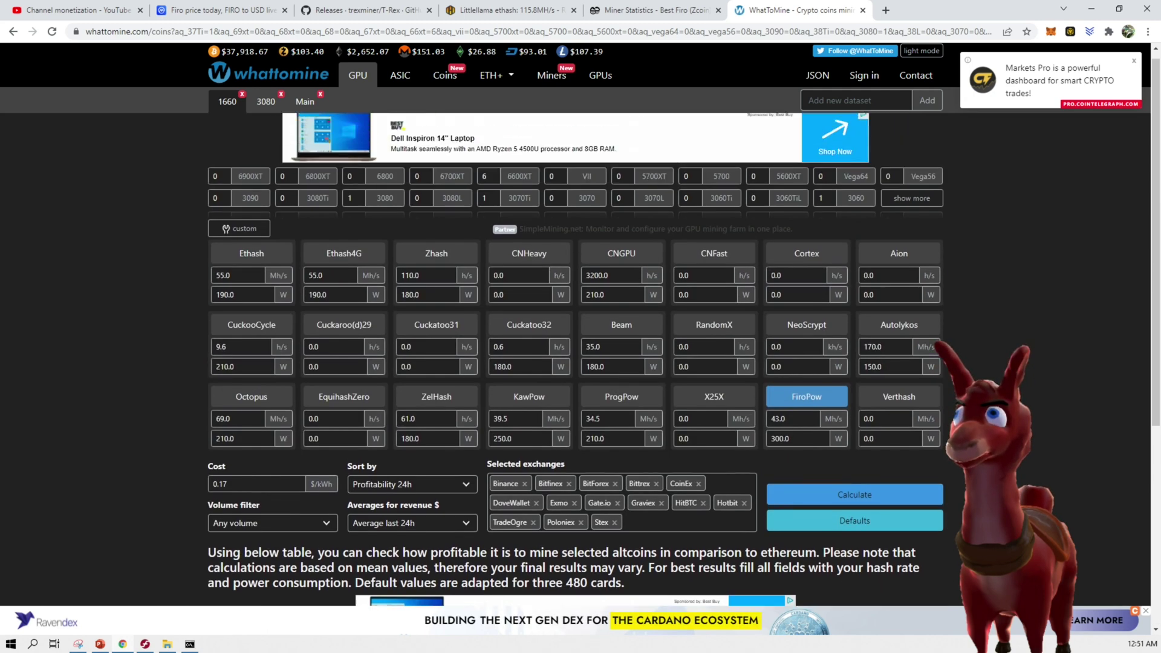